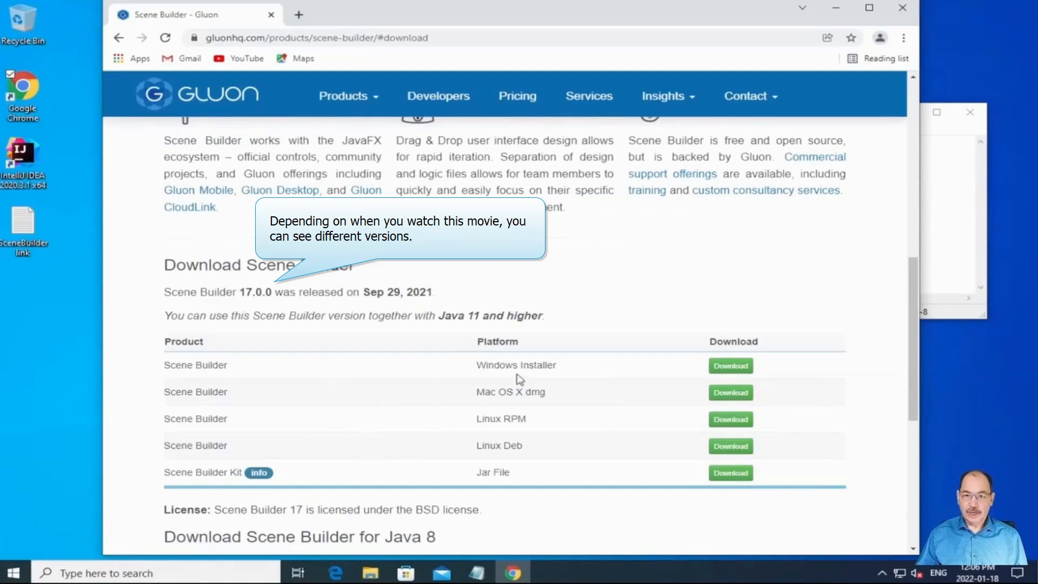
# Download the Scene Builder 17.0.0 Windows installer and run it from the Downloads folder
pyautogui.click(722, 369)
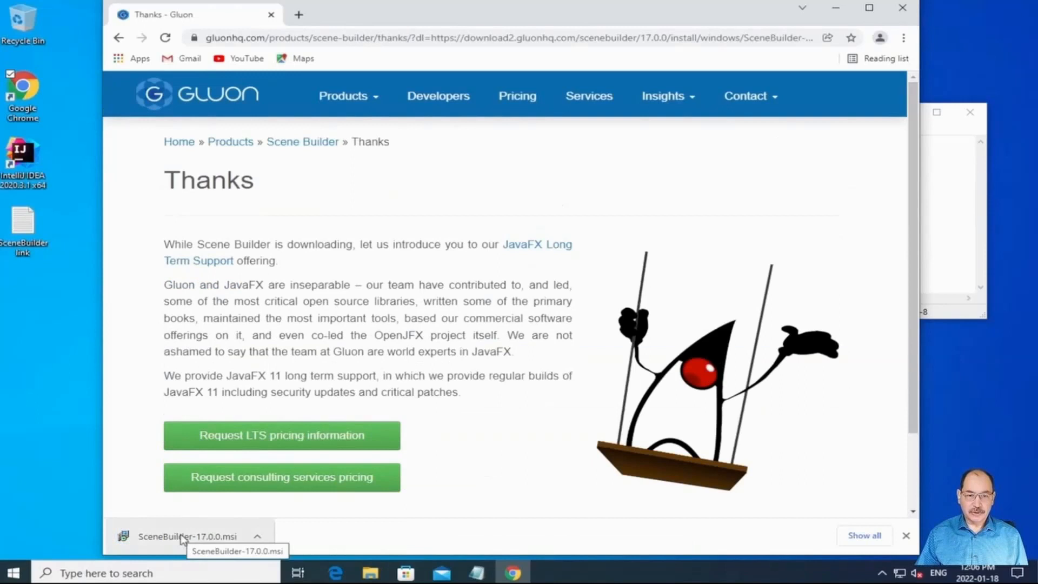
pyautogui.click(257, 538)
pyautogui.click(282, 493)
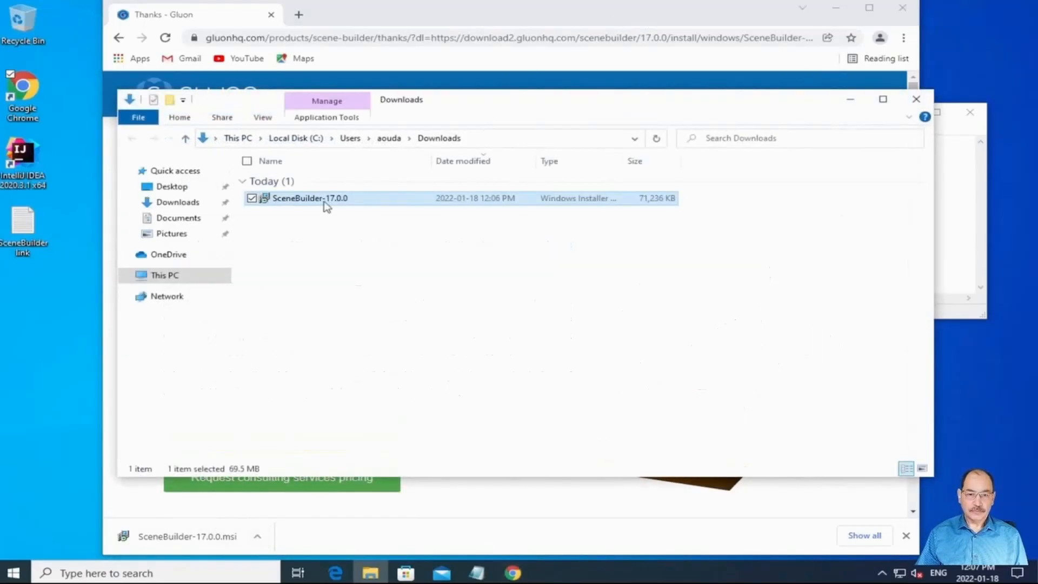
pyautogui.doubleClick(327, 199)
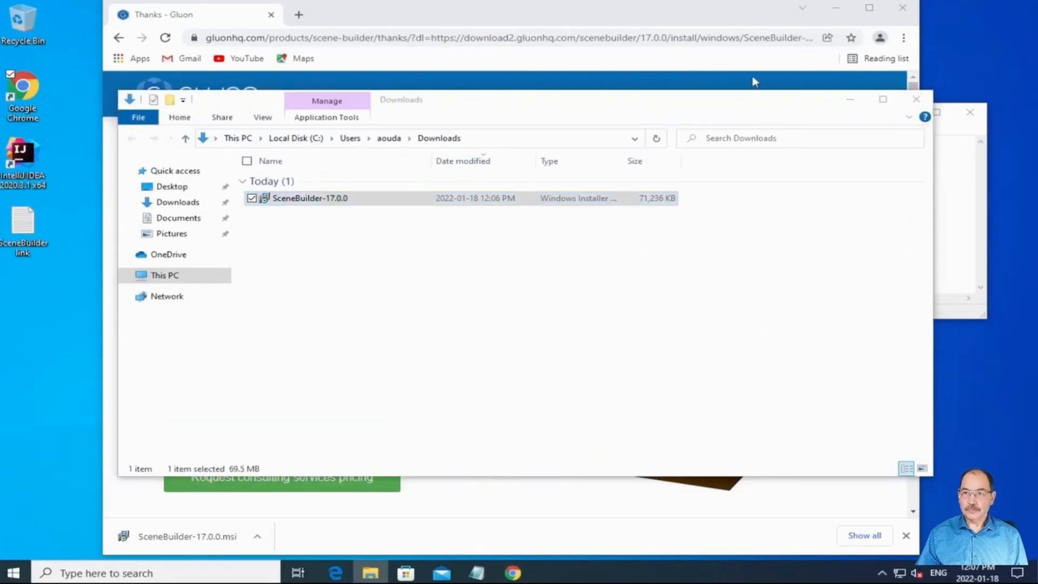
# Close the browser and the Downloads folder window, leaving the SceneBuilder setup wizard open
pyautogui.click(904, 7)
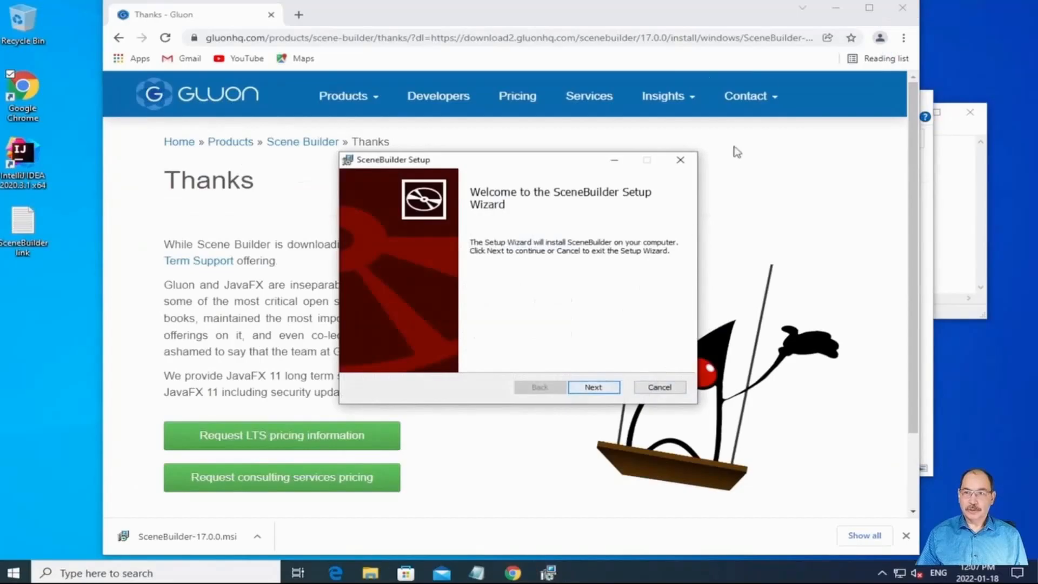
pyautogui.click(913, 10)
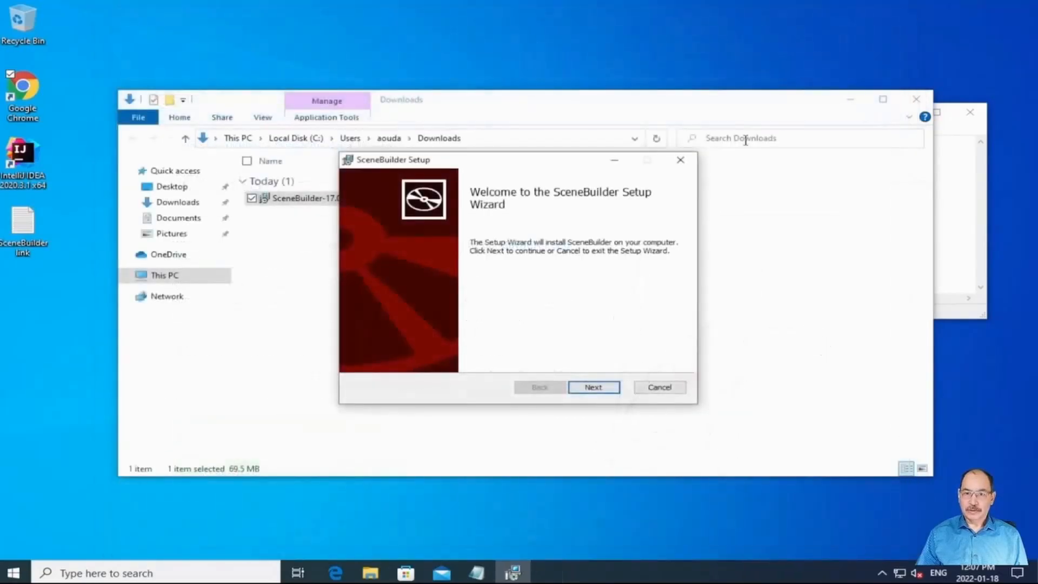
pyautogui.click(916, 99)
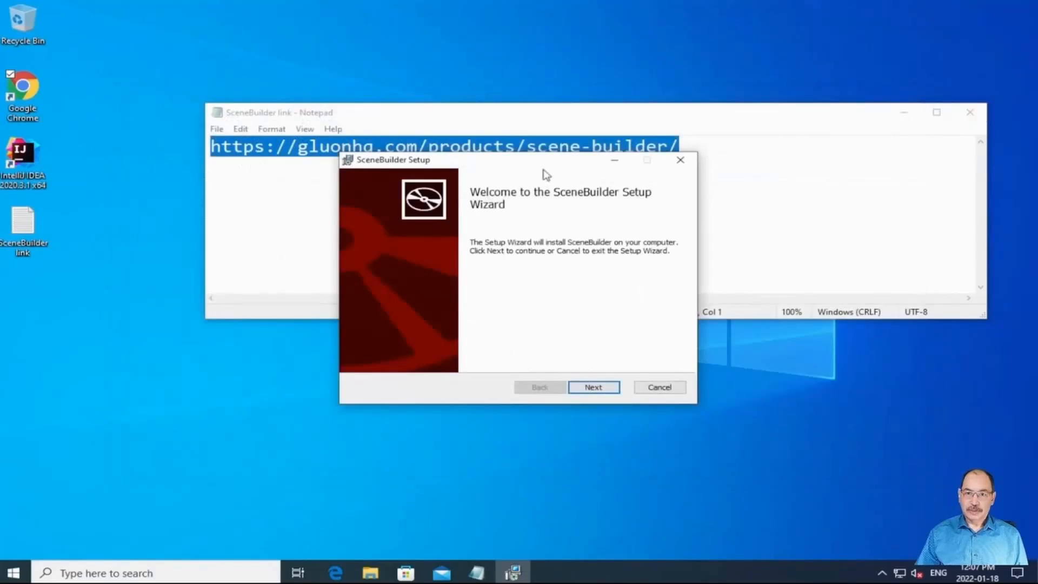
# Accept the SceneBuilder license agreement and copy the default destination folder path
pyautogui.click(592, 388)
pyautogui.click(416, 357)
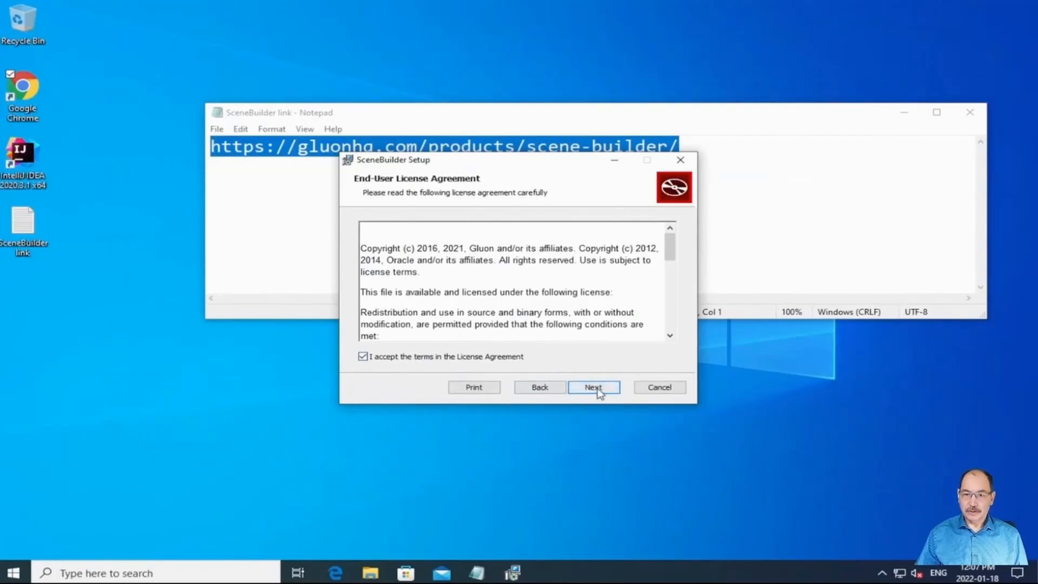
pyautogui.click(597, 390)
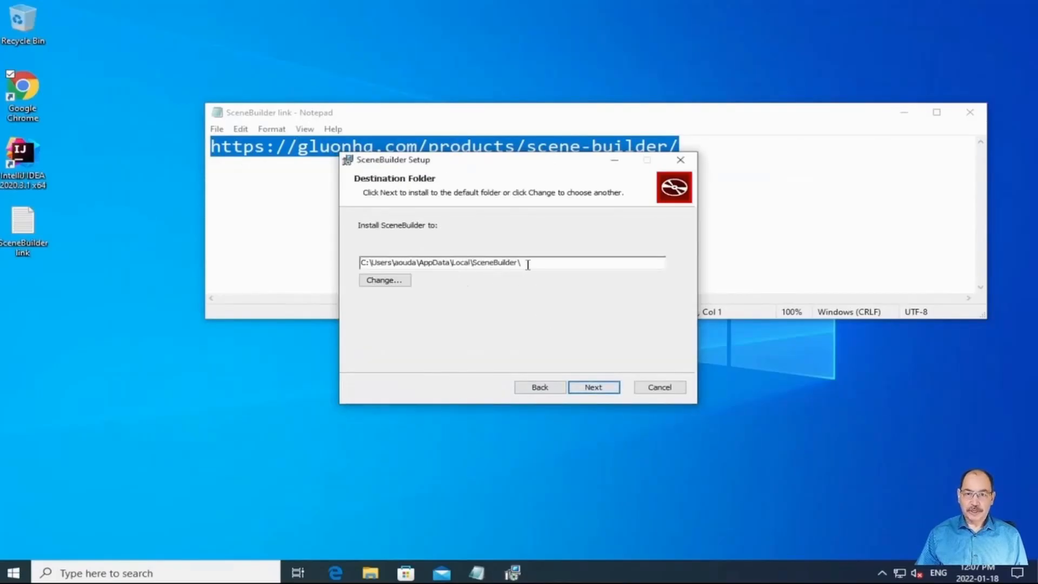
pyautogui.moveTo(519, 263); pyautogui.dragTo(305, 262)
pyautogui.hotkey('ctrl', 'c')
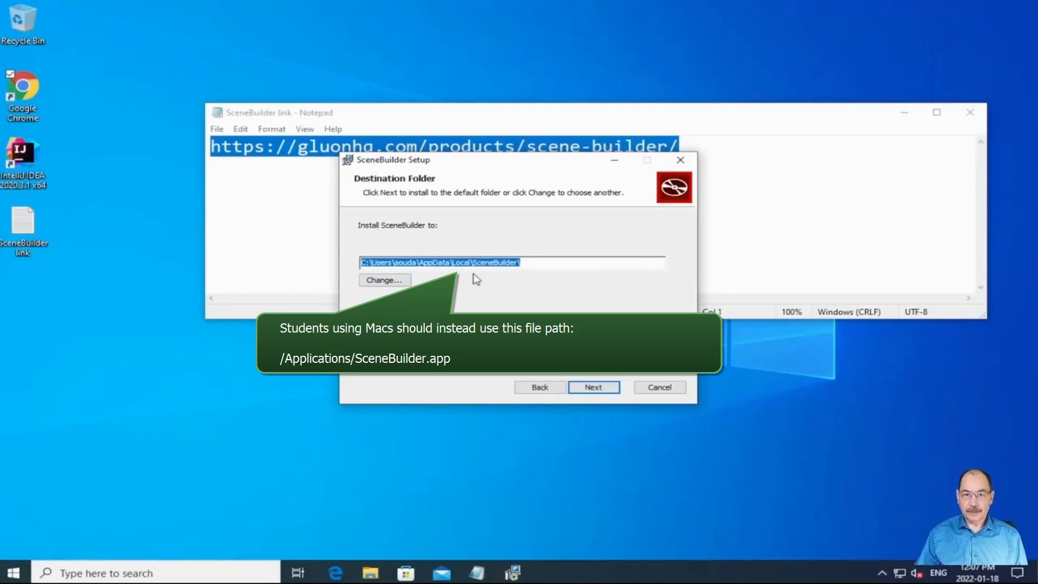
# Install SceneBuilder to the default destination folder and finish the setup wizard
pyautogui.click(596, 388)
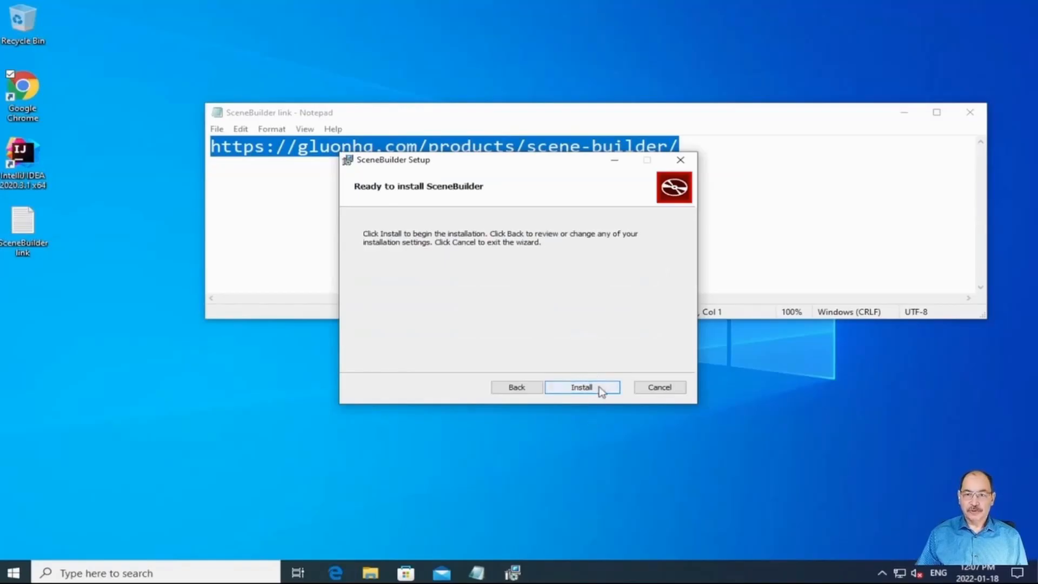
pyautogui.click(582, 388)
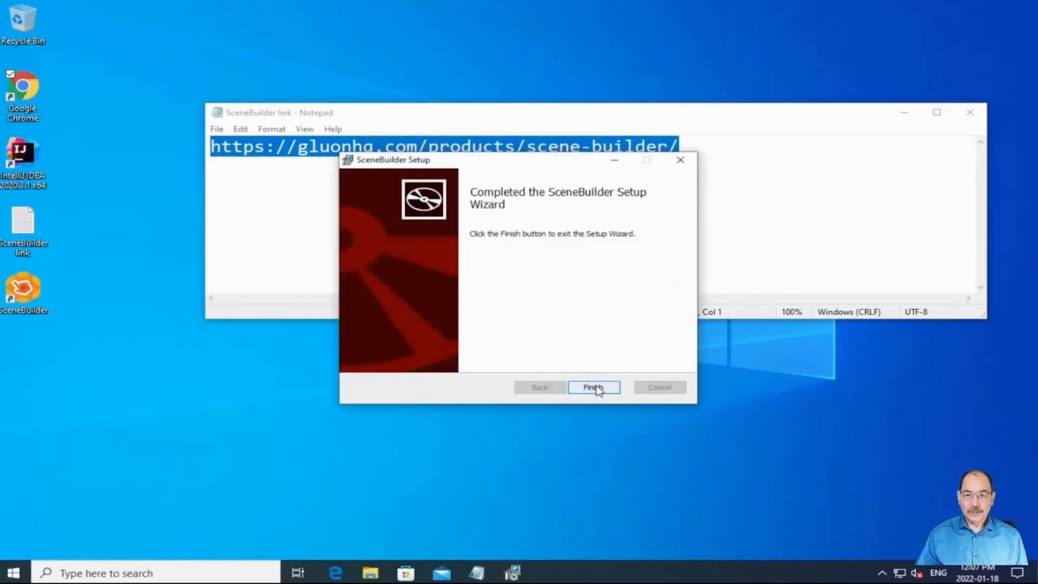
pyautogui.click(594, 388)
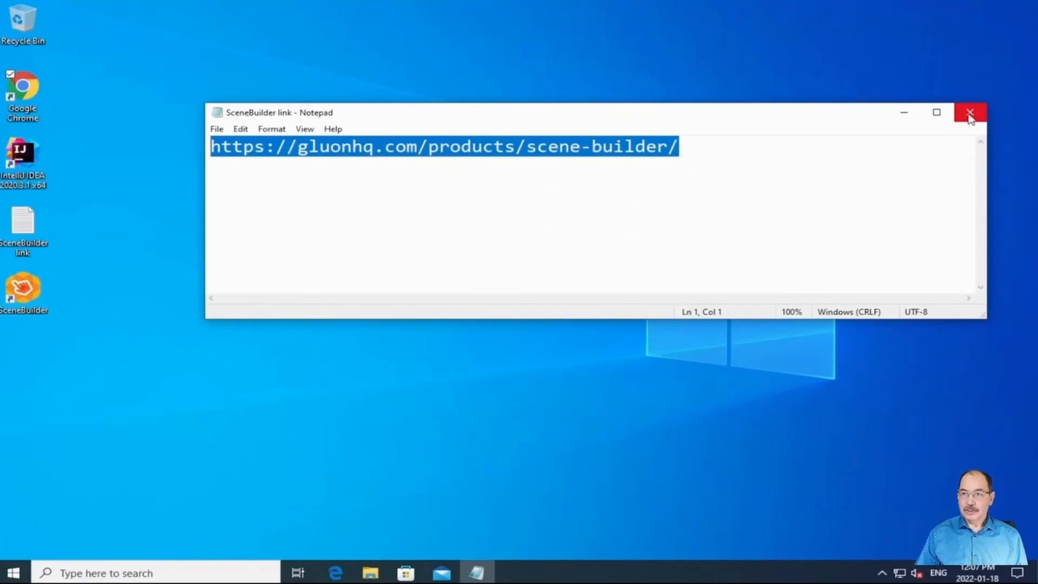
# Paste the copied install path below the link in the SceneBuilder link note, separated by a blank line, and minimize the note
pyautogui.click(735, 192)
pyautogui.press('Return')
pyautogui.press('Return')
pyautogui.hotkey('ctrl', 'v')
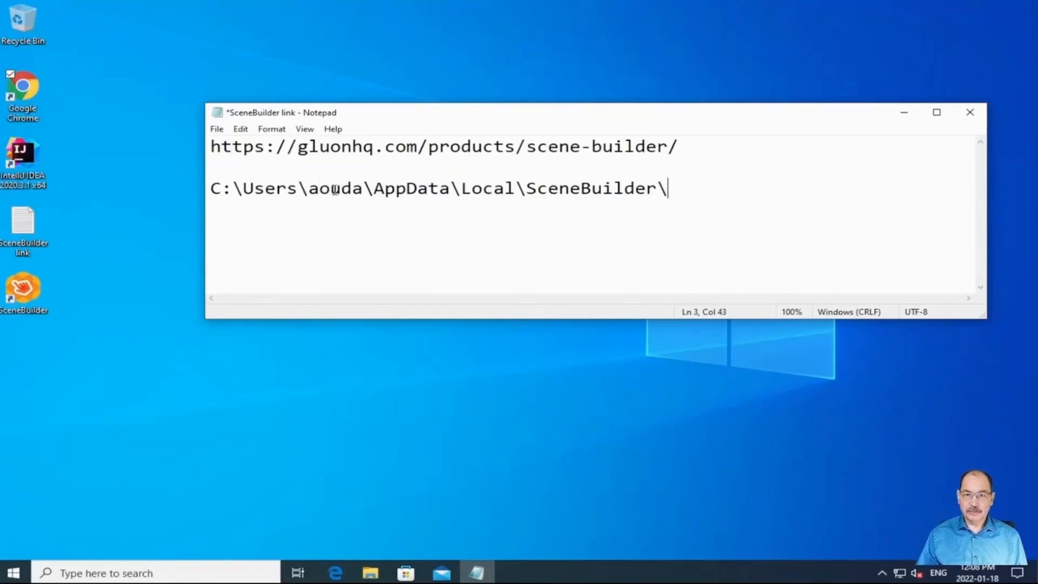
pyautogui.click(902, 115)
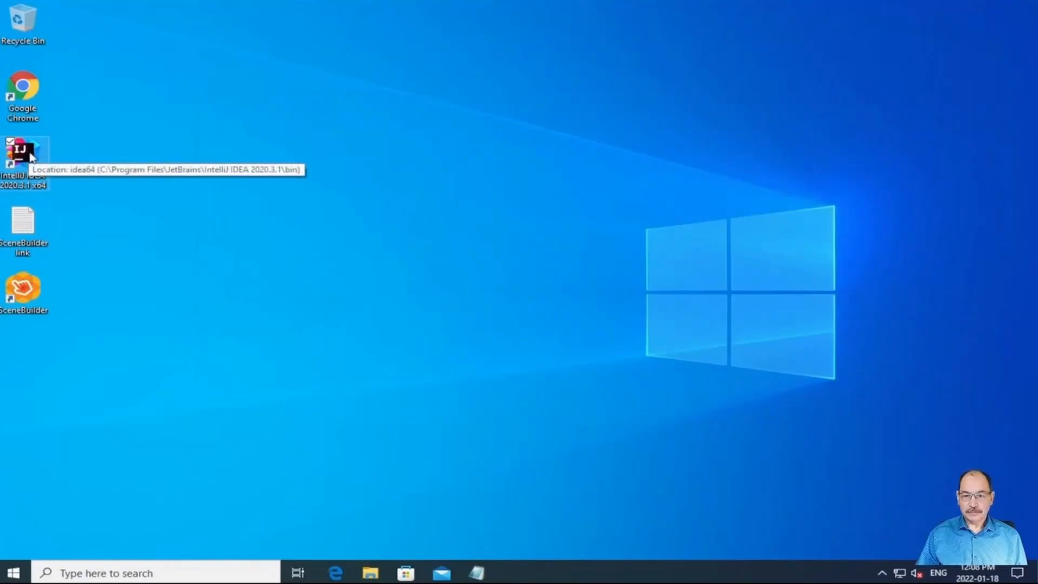
# Launch IntelliJ IDEA and start a new project of the JavaFX type
pyautogui.doubleClick(31, 157)
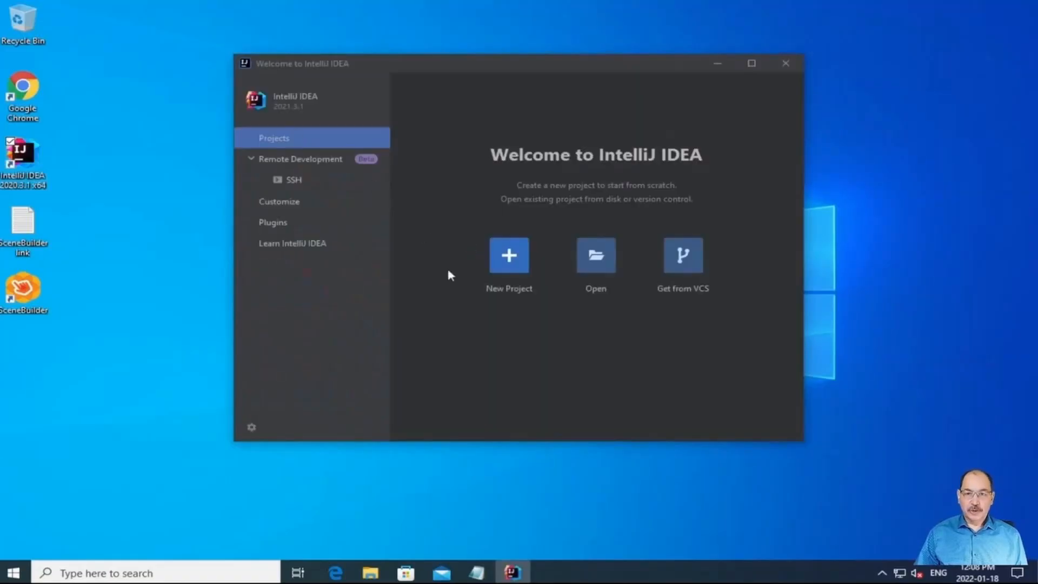
pyautogui.click(509, 258)
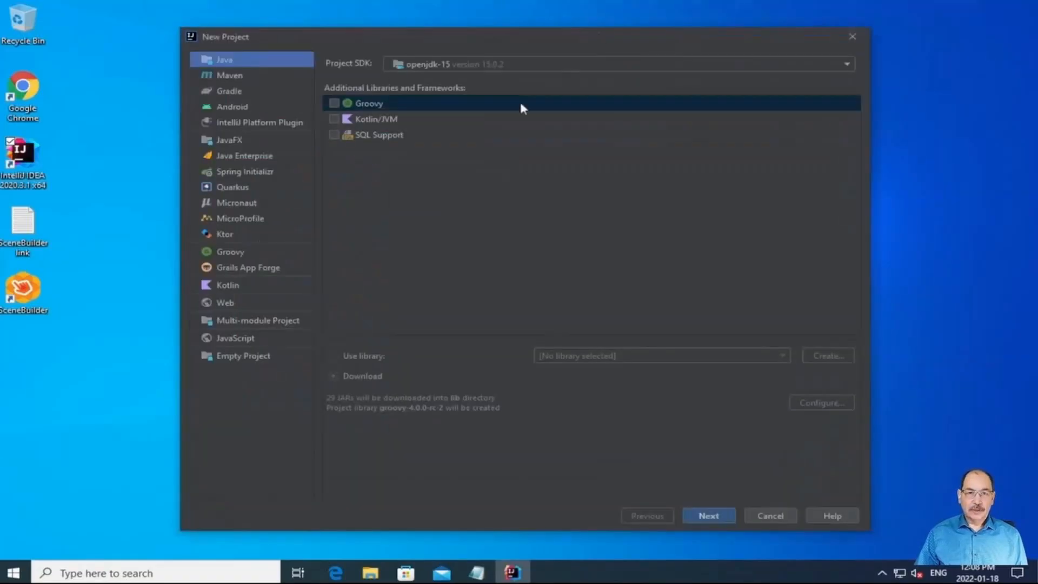
pyautogui.click(228, 140)
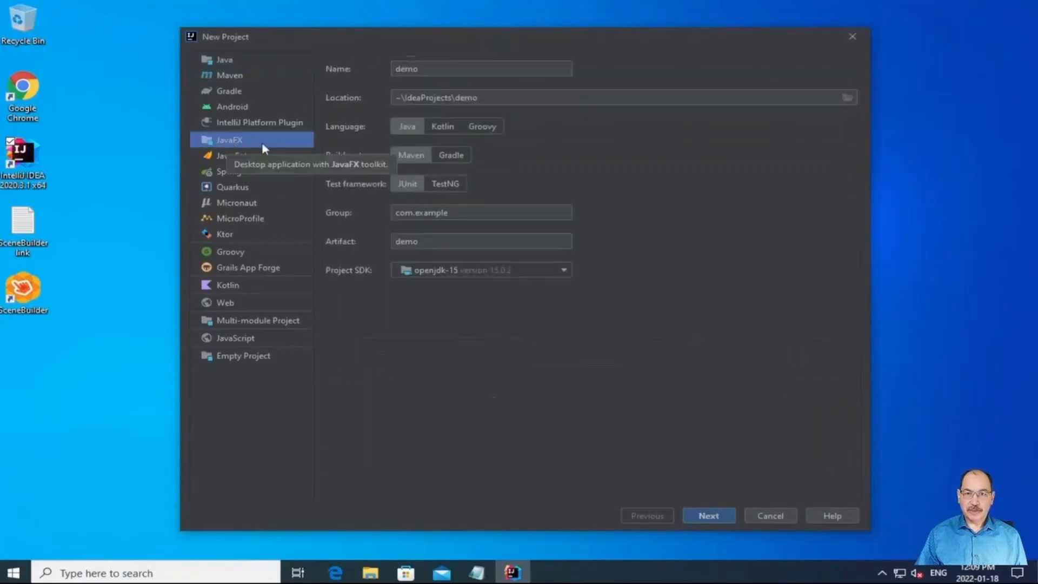
# Name the JavaFX project task1 and set its group to lab1
pyautogui.doubleClick(430, 62)
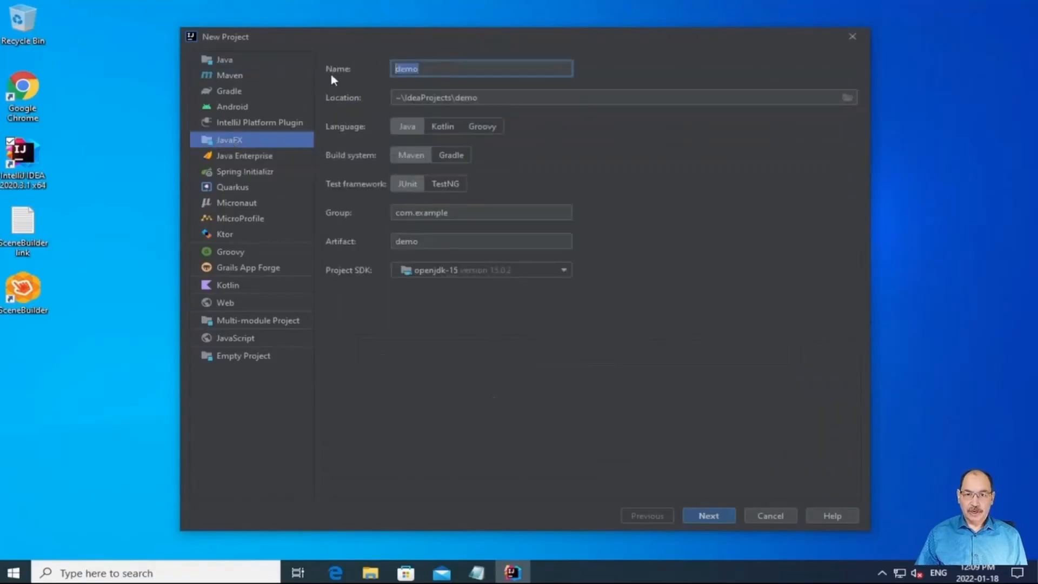
pyautogui.write('ta')
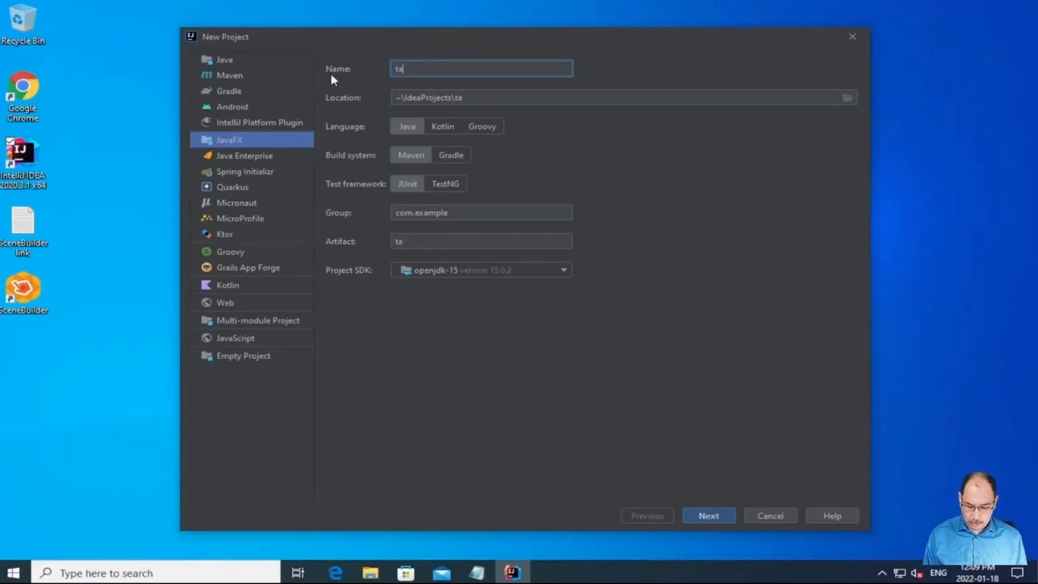
pyautogui.write('sk1')
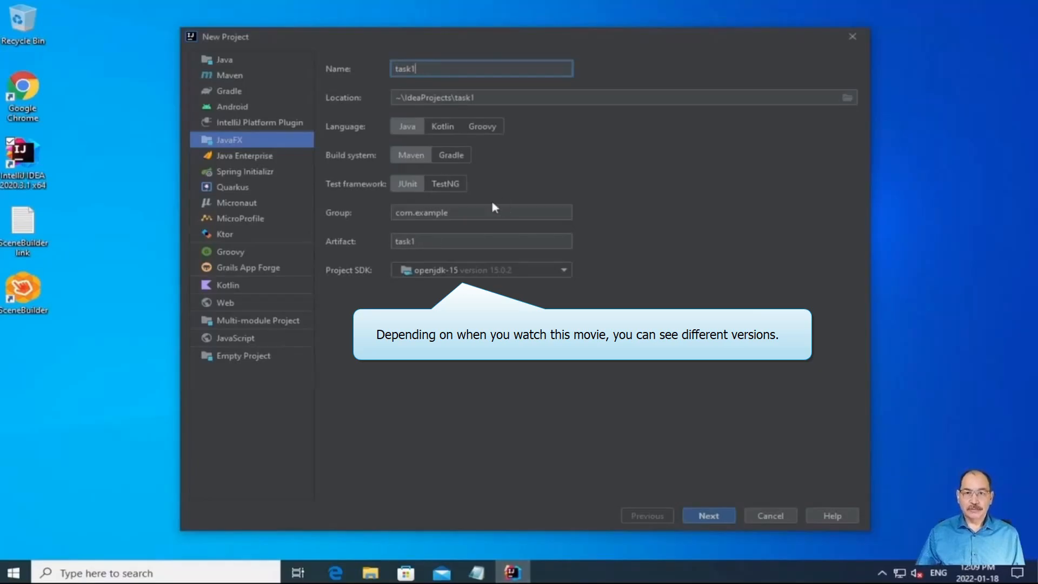
pyautogui.moveTo(473, 211); pyautogui.dragTo(262, 216)
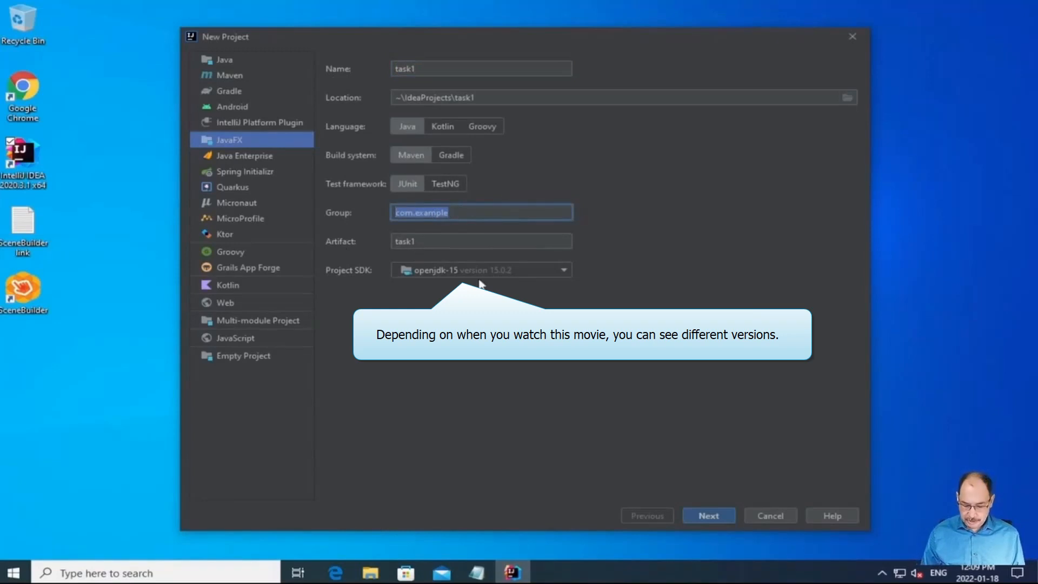
pyautogui.write('lab1')
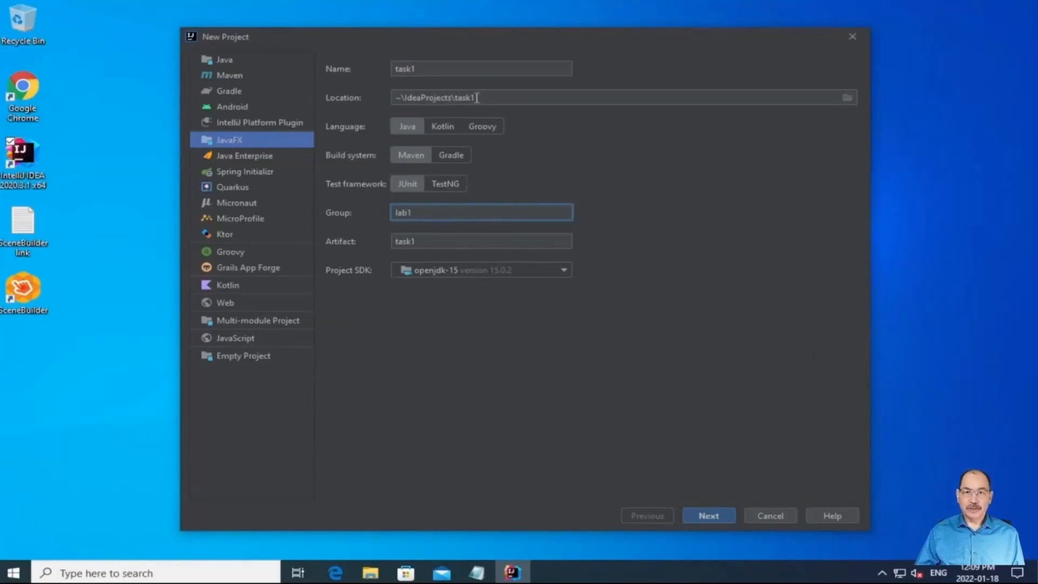
# Browse for the project location and create a new folder named SE2203b directly under the C: drive
pyautogui.click(848, 98)
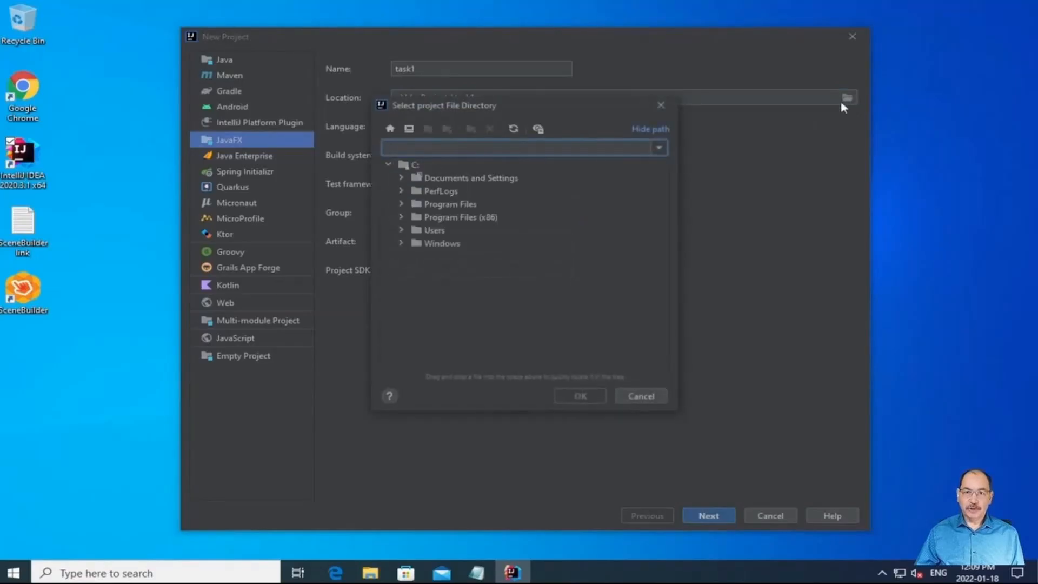
pyautogui.click(410, 166)
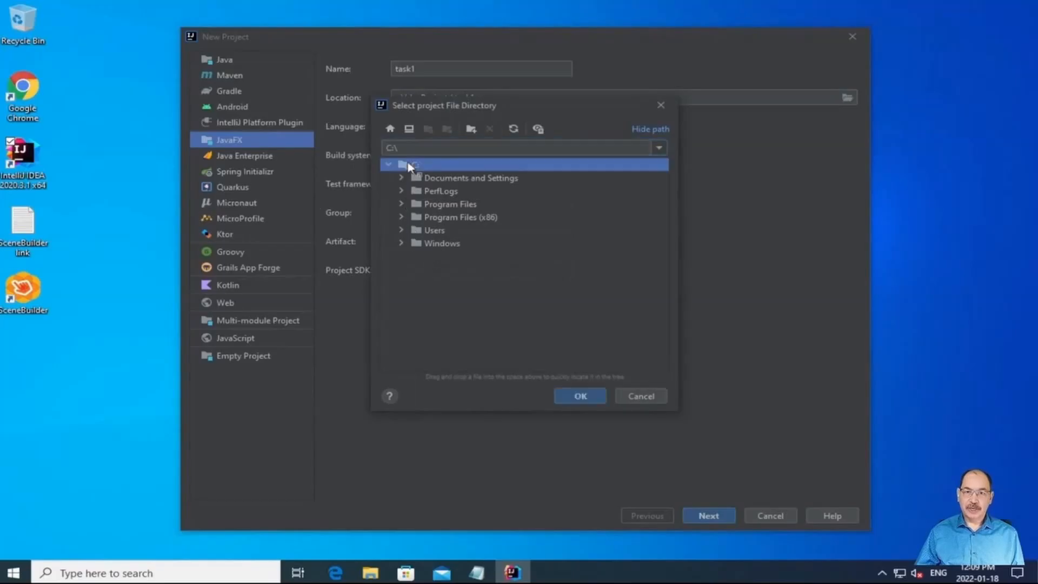
pyautogui.click(471, 129)
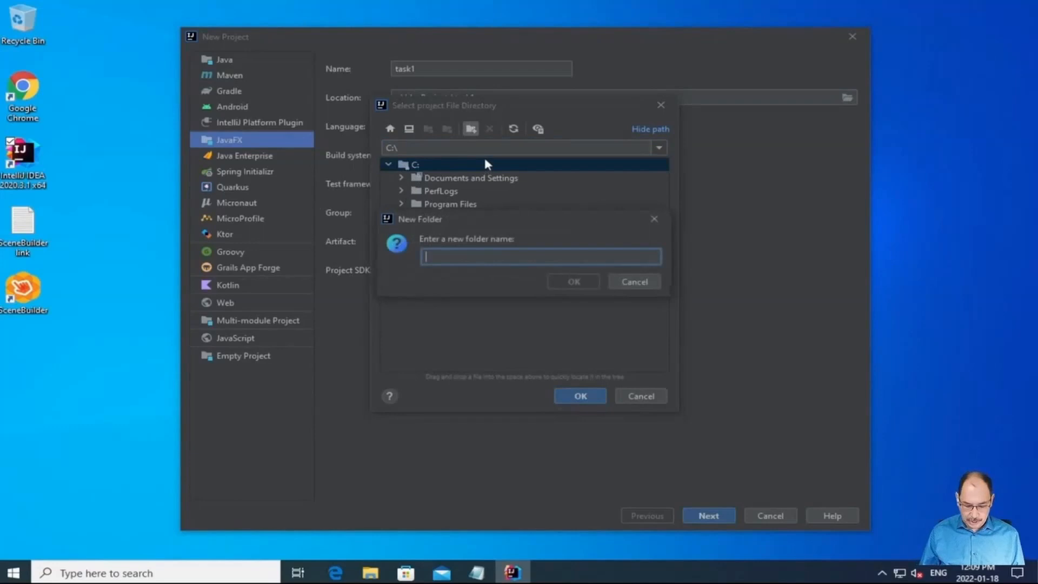
pyautogui.write('SE')
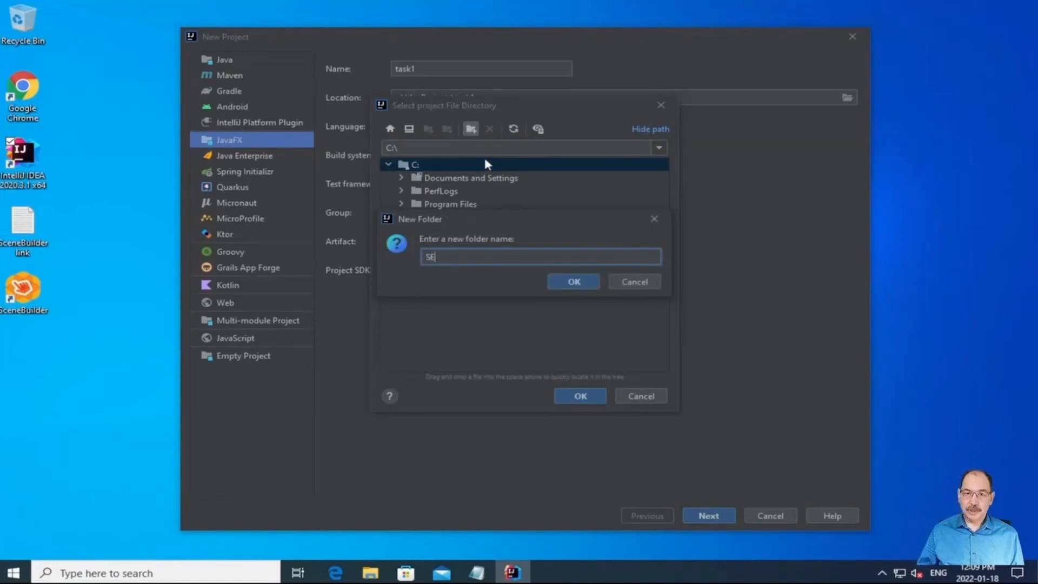
pyautogui.write('2203')
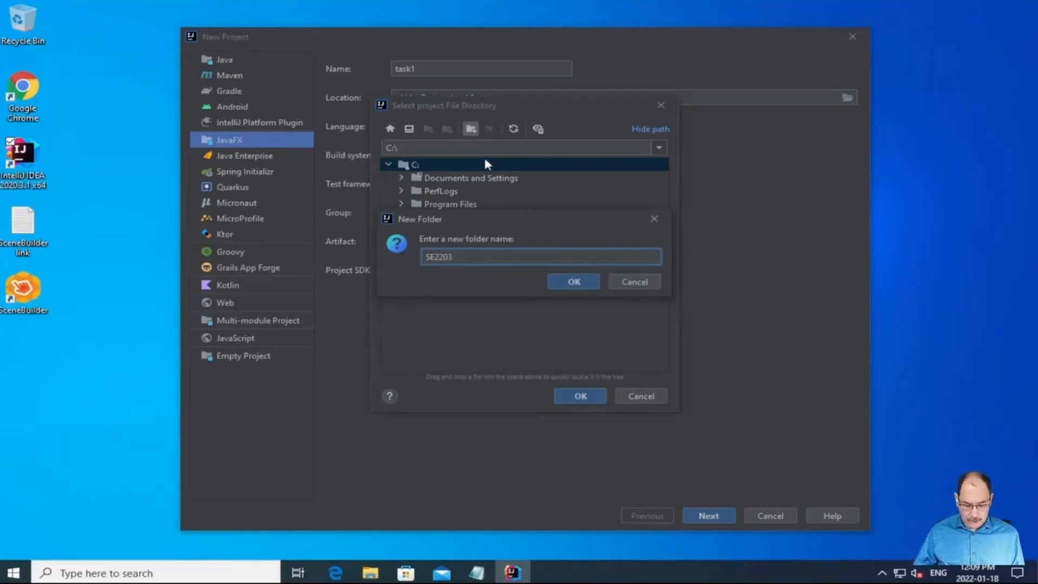
pyautogui.write('b')
pyautogui.click(568, 285)
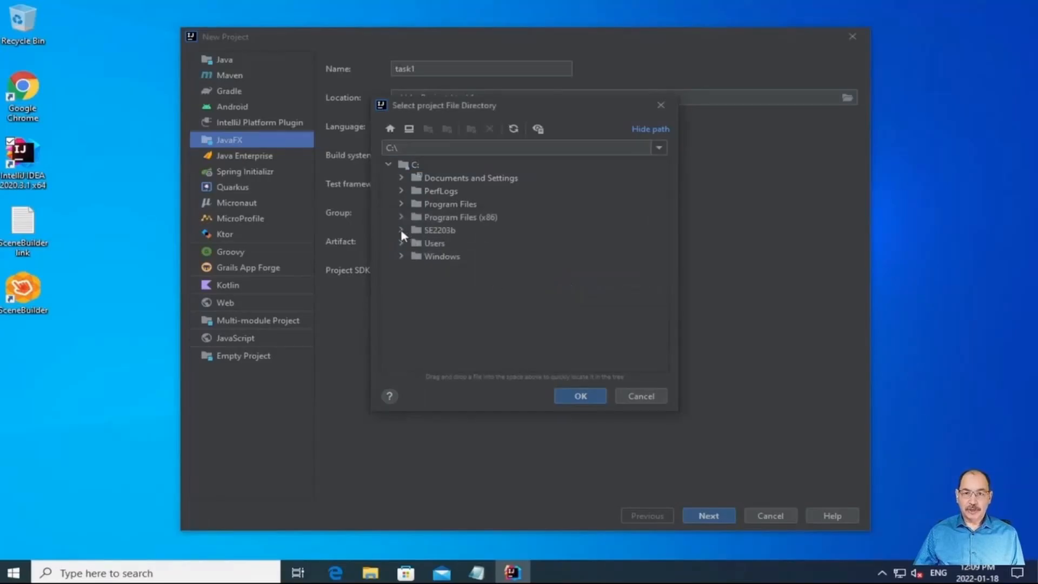
# Set the project location to C:\SE2203b\task1 and create the project without adding any dependencies
pyautogui.click(427, 230)
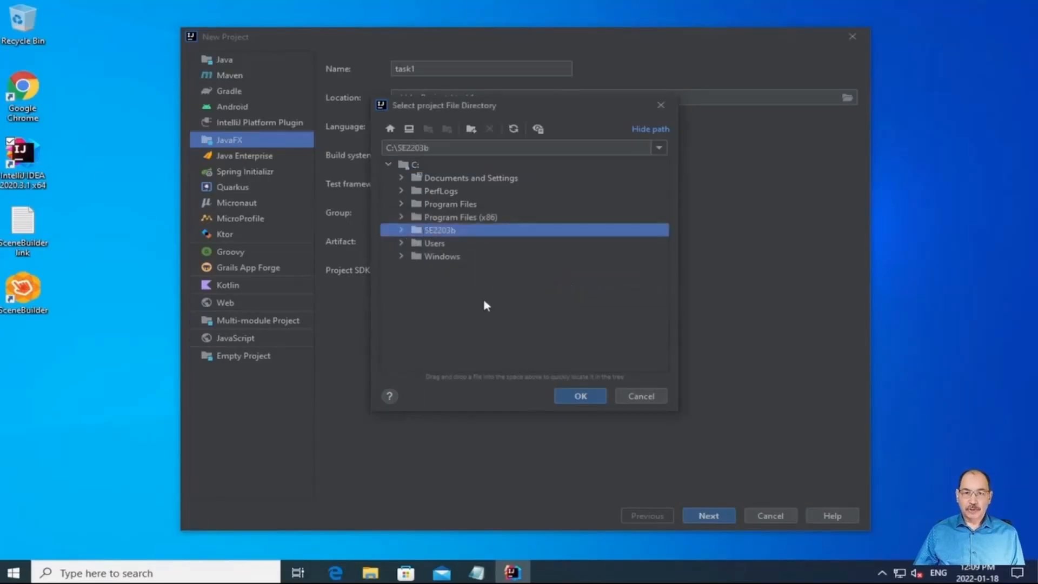
pyautogui.click(574, 397)
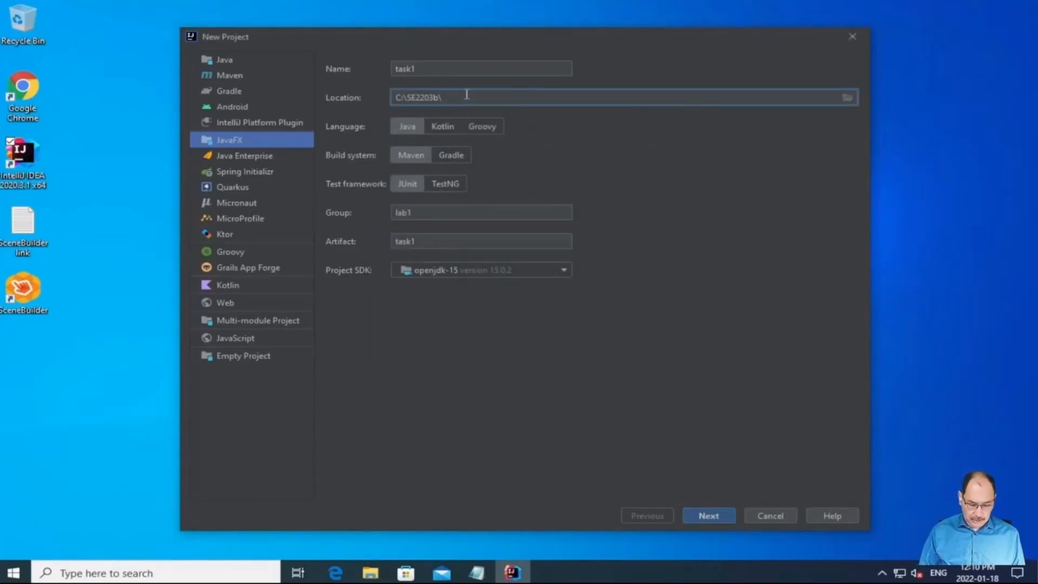
pyautogui.write('task1')
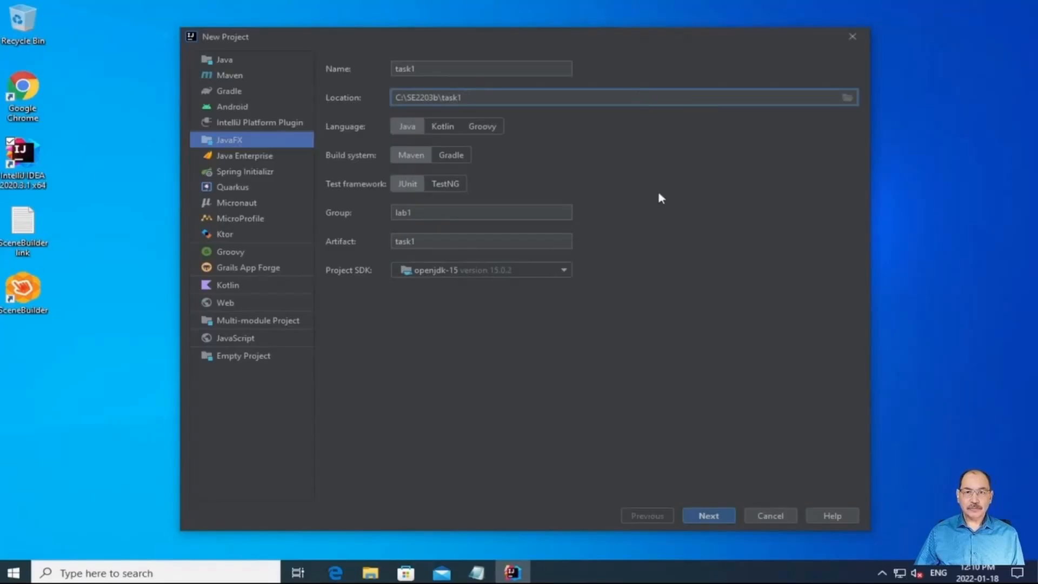
pyautogui.click(716, 518)
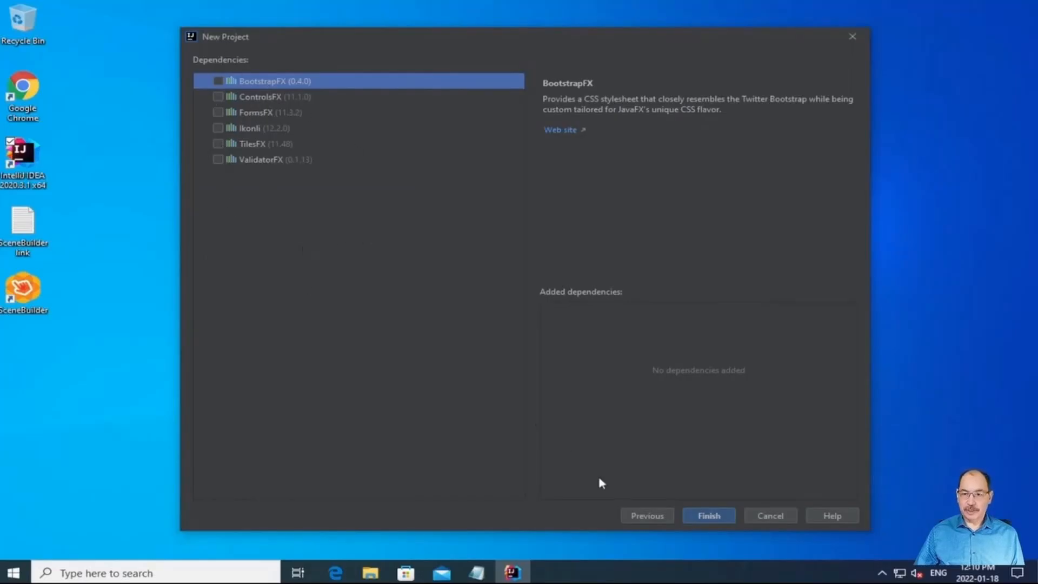
pyautogui.click(706, 516)
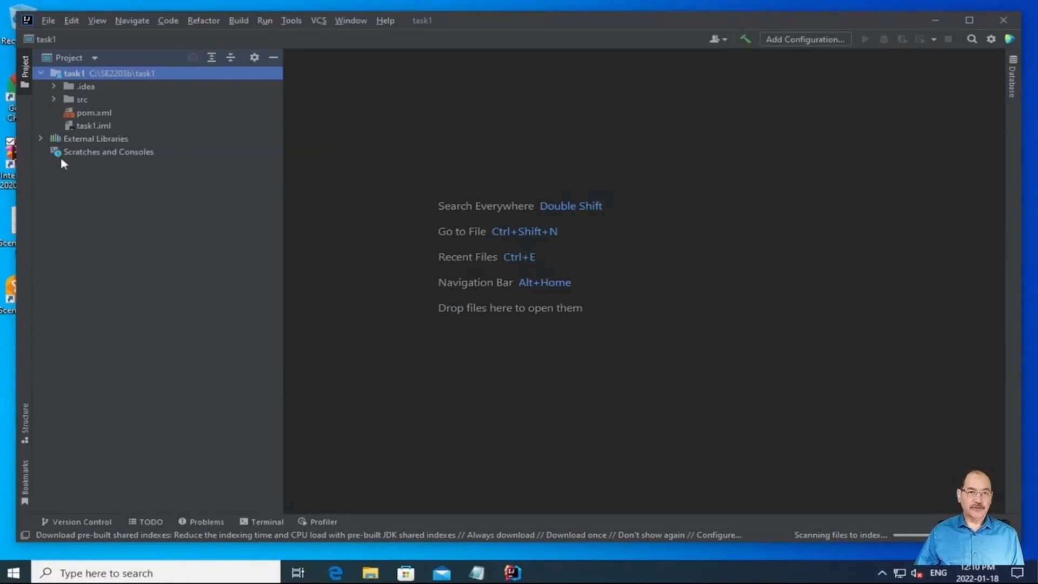
# Expand the java and resources folders under src/main to examine the project's source files and hello-view.fxml
pyautogui.click(54, 100)
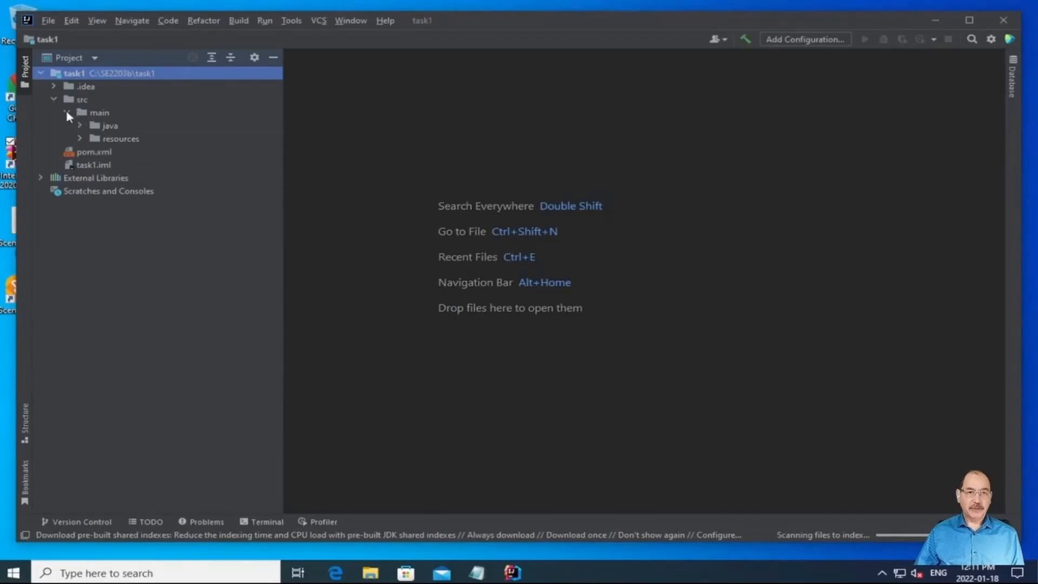
pyautogui.hotkey('ctrl', 'alt', 'l')
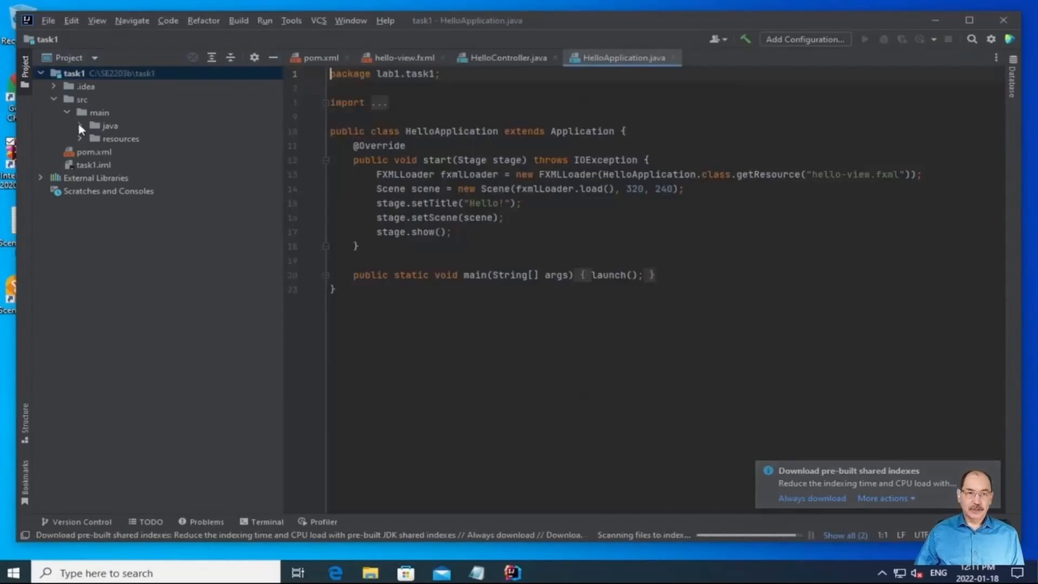
pyautogui.click(80, 126)
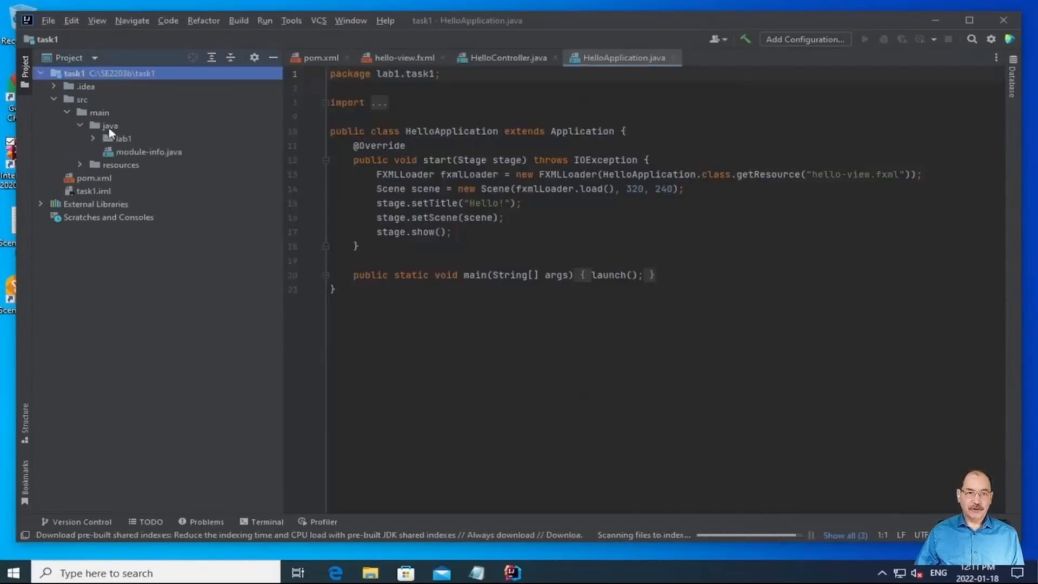
pyautogui.click(80, 164)
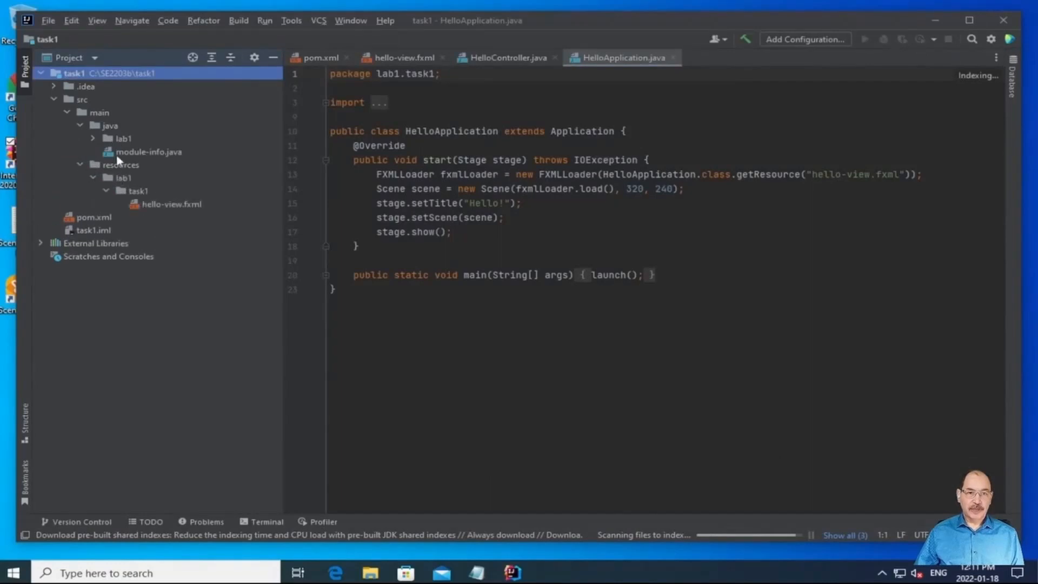
pyautogui.click(171, 204)
pyautogui.doubleClick(483, 203)
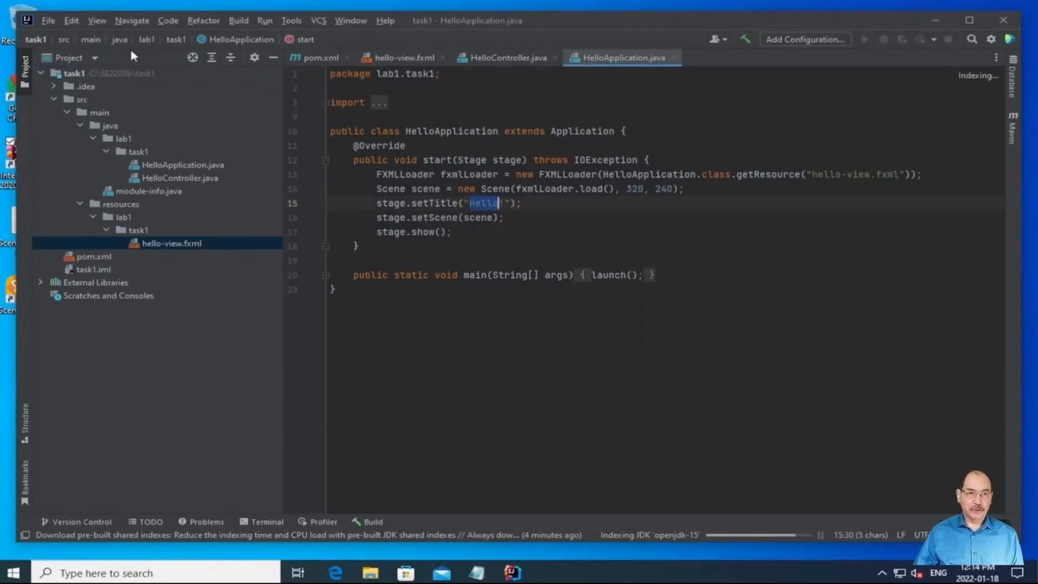
# Open the IDE settings and go to the JavaFX page under Languages & Frameworks
pyautogui.click(48, 22)
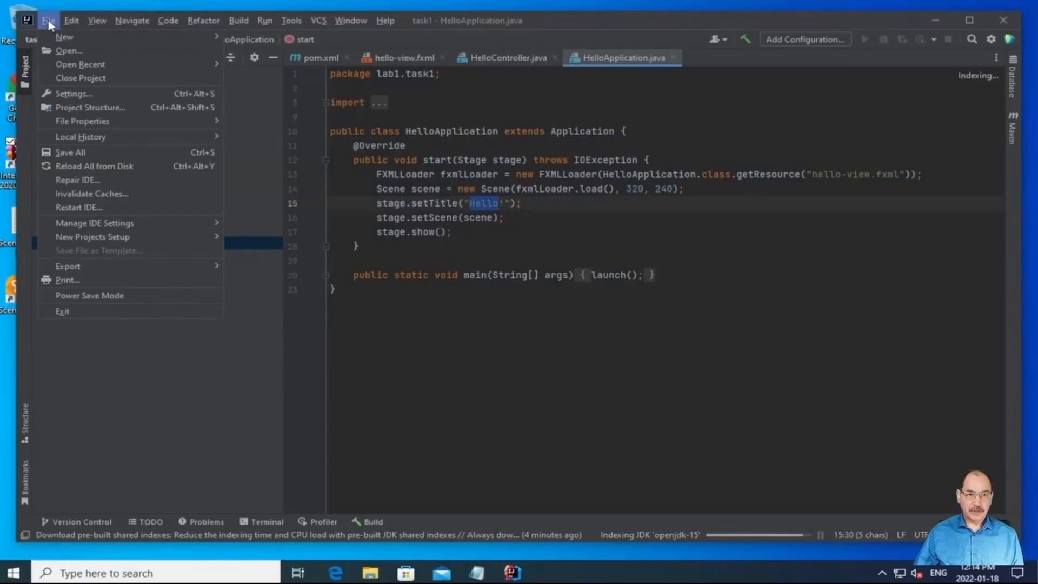
pyautogui.click(89, 93)
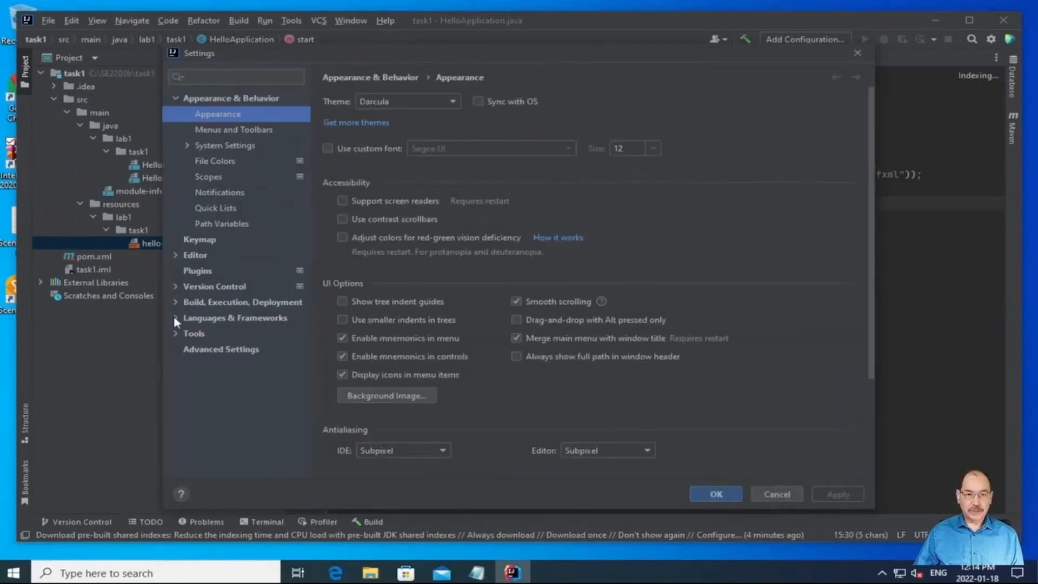
pyautogui.doubleClick(199, 318)
pyautogui.click(199, 316)
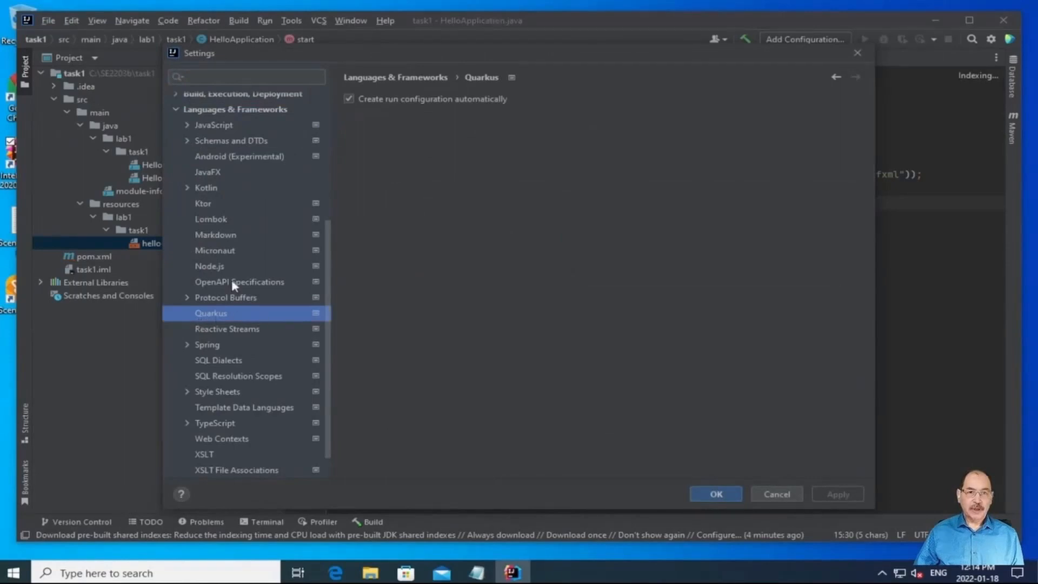
pyautogui.click(206, 172)
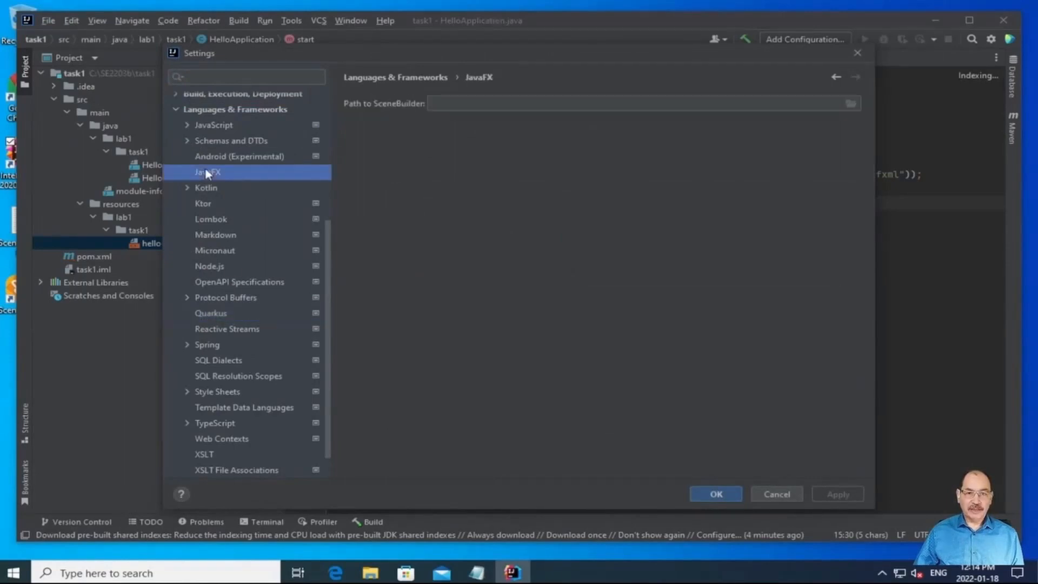
# Enter the AppData\Local\SceneBuilder\ folder of the user's profile as the path to SceneBuilder and check its user-name part
pyautogui.click(452, 104)
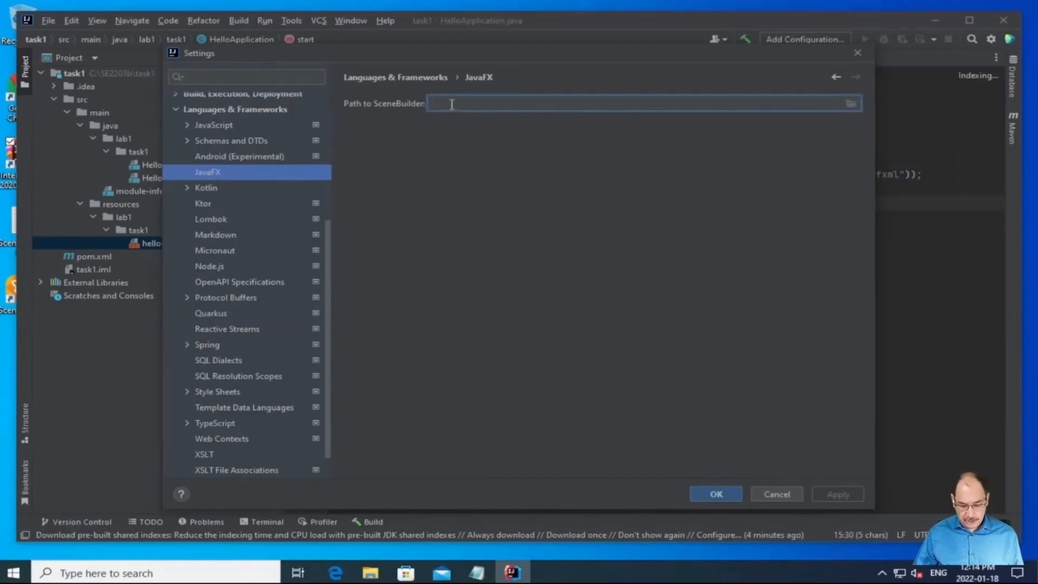
pyautogui.write('C:\\Users\\aouda\\AppData\\Local\\SceneBuilder\\')
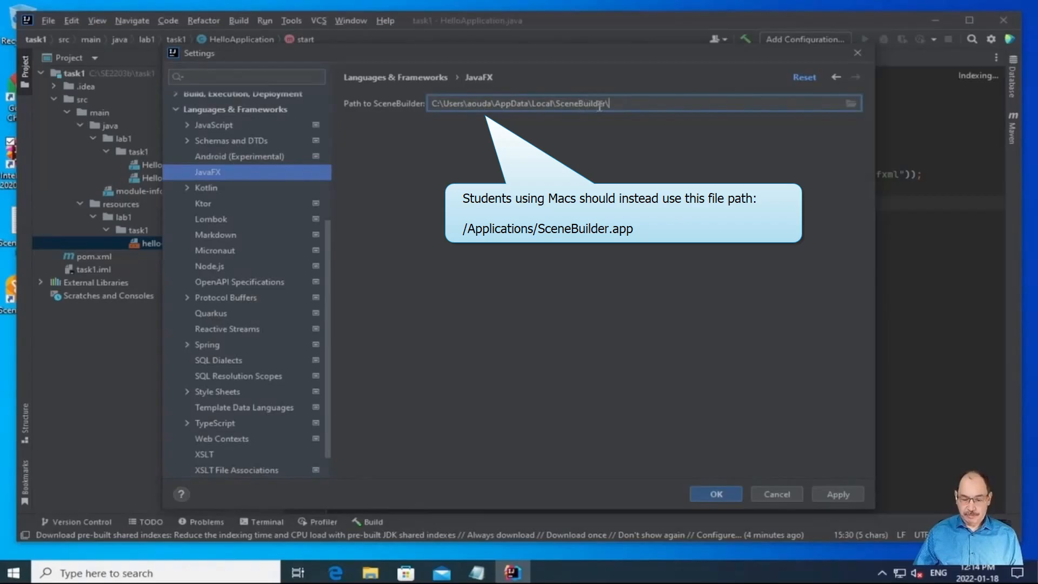
pyautogui.press('alt')
pyautogui.hotkey('alt', 'Tab')
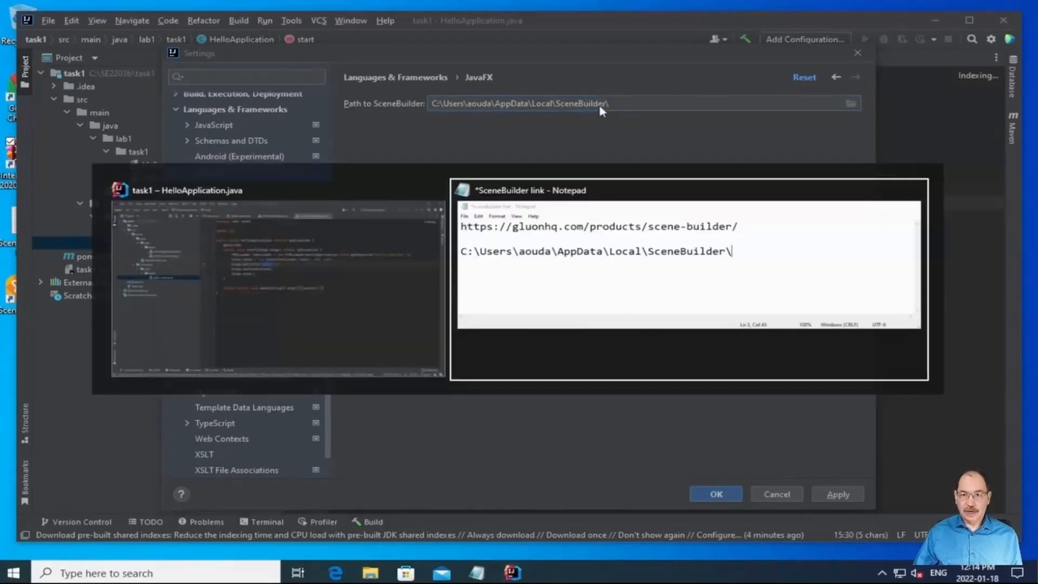
pyautogui.moveTo(212, 187); pyautogui.dragTo(711, 201)
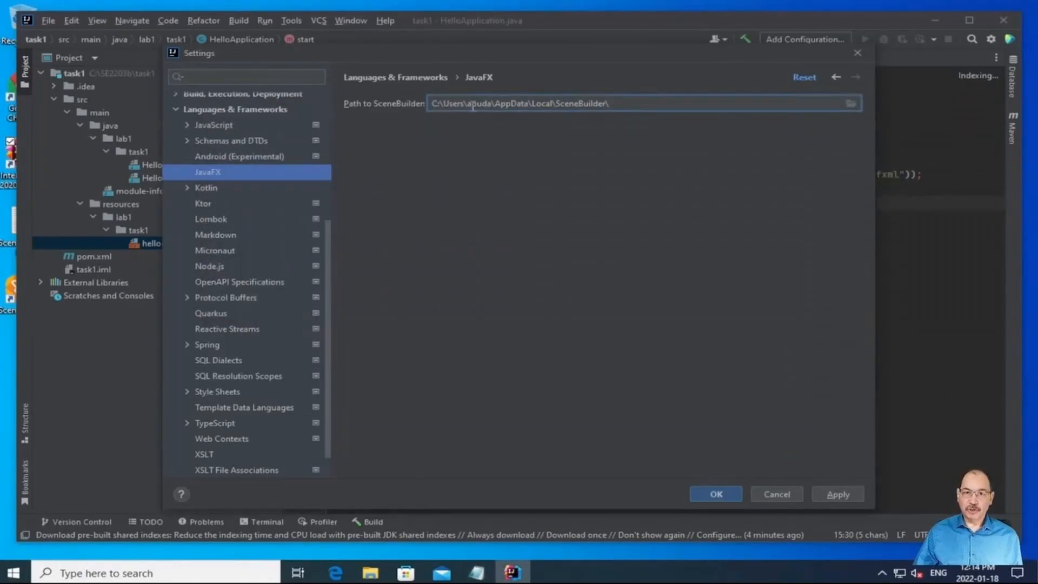
pyautogui.moveTo(469, 104); pyautogui.dragTo(490, 102)
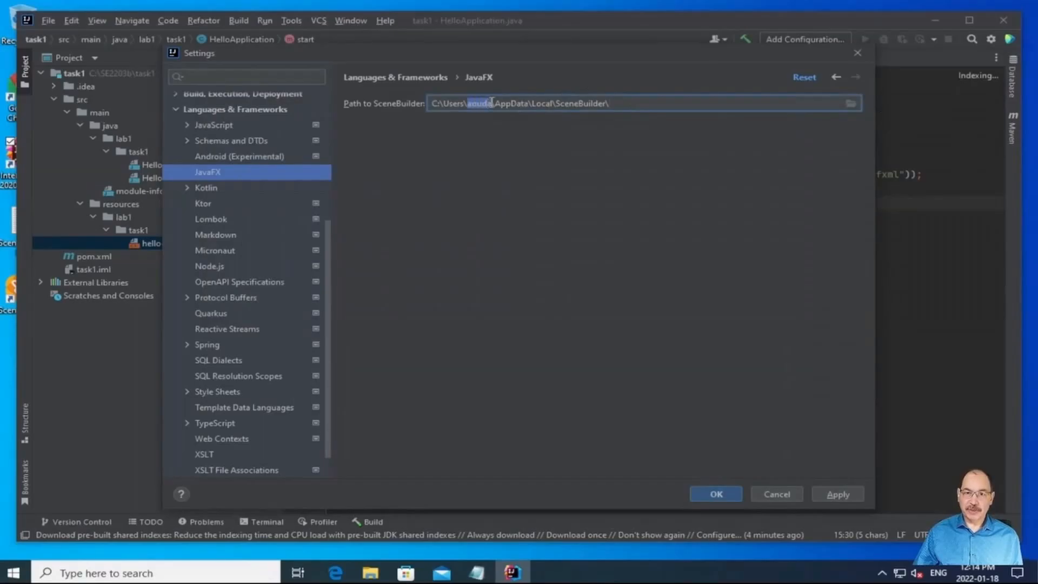
pyautogui.click(627, 103)
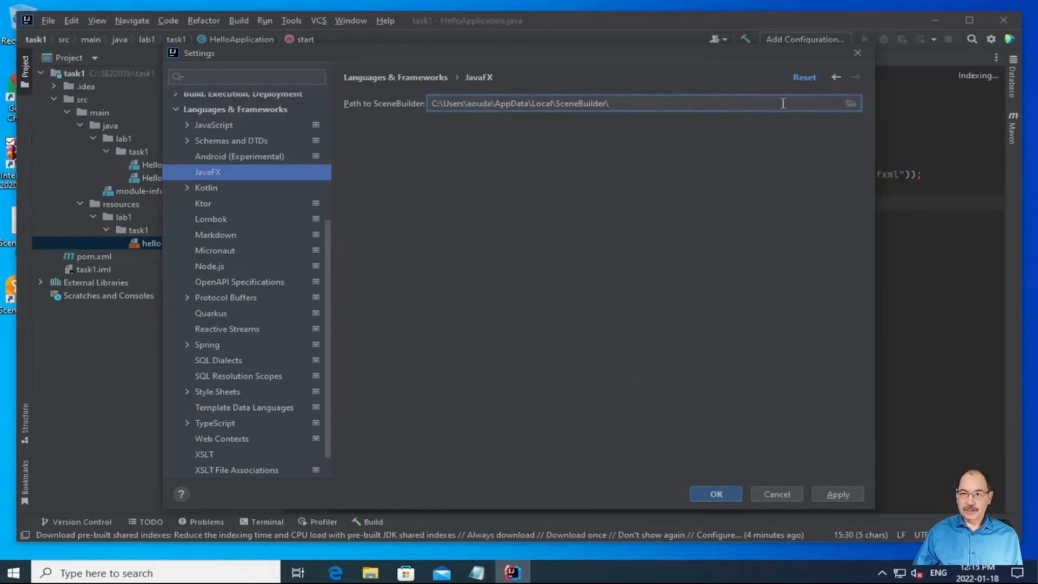
# Browse to SceneBuilder.exe inside the SceneBuilder folder, choose it as the SceneBuilder path, and save the settings
pyautogui.click(851, 111)
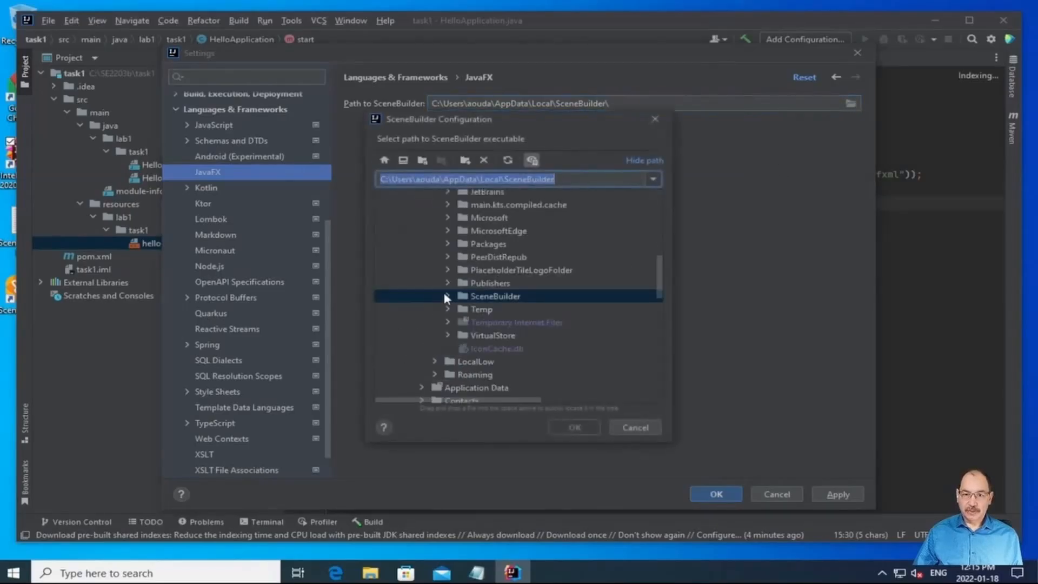
pyautogui.click(446, 296)
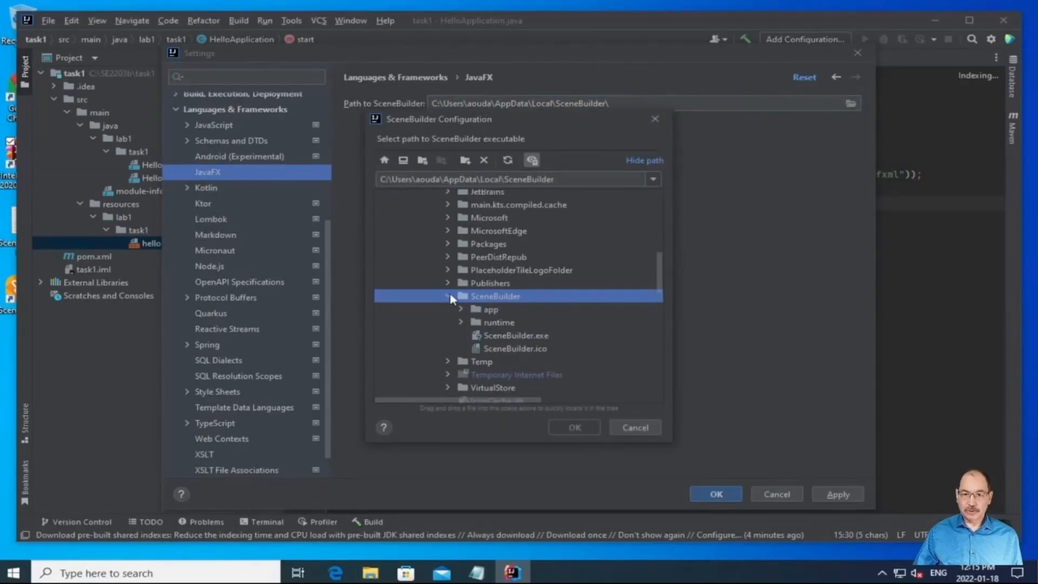
pyautogui.click(507, 339)
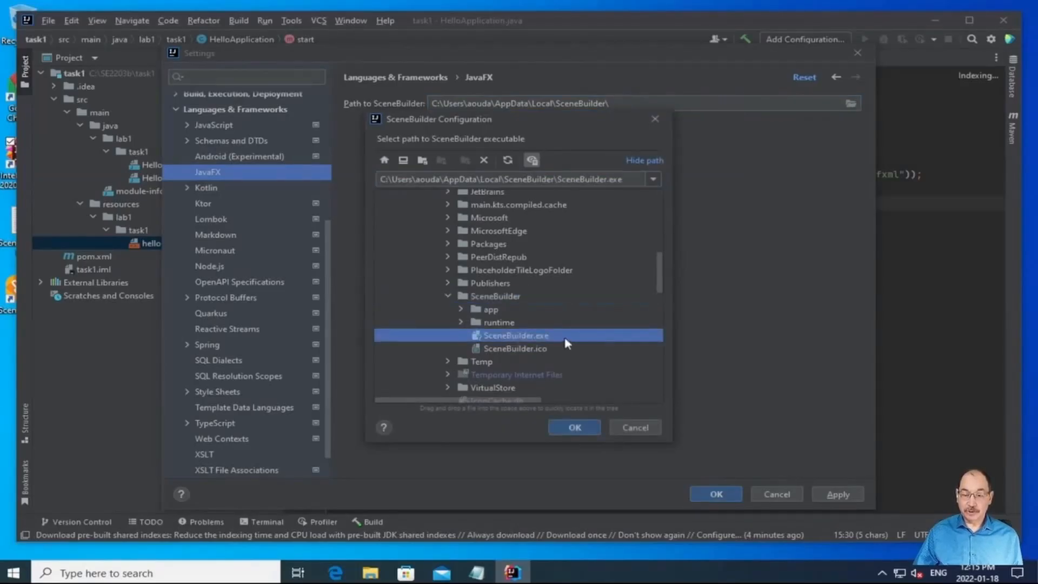
pyautogui.click(568, 426)
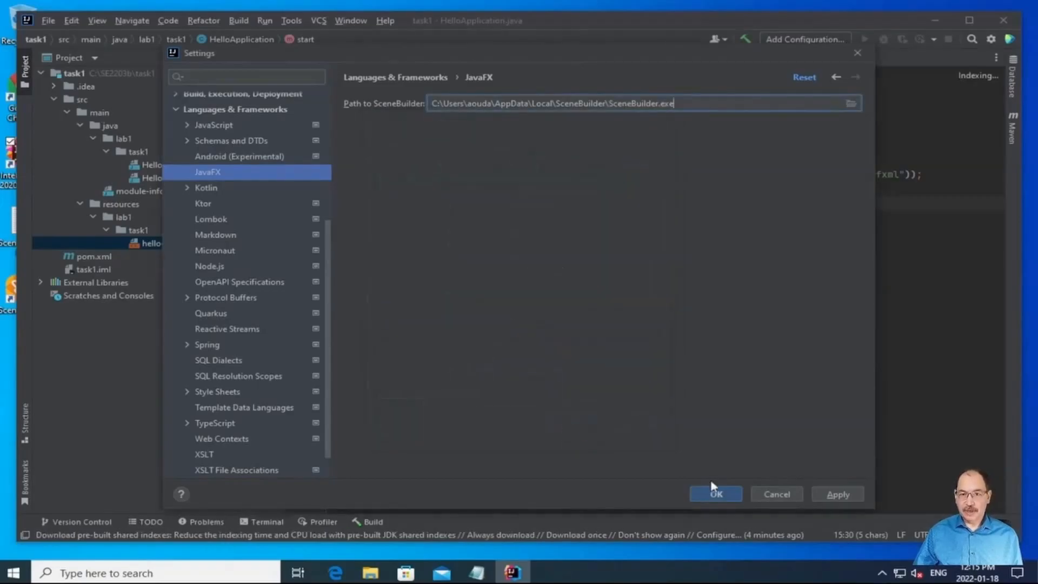
pyautogui.click(831, 497)
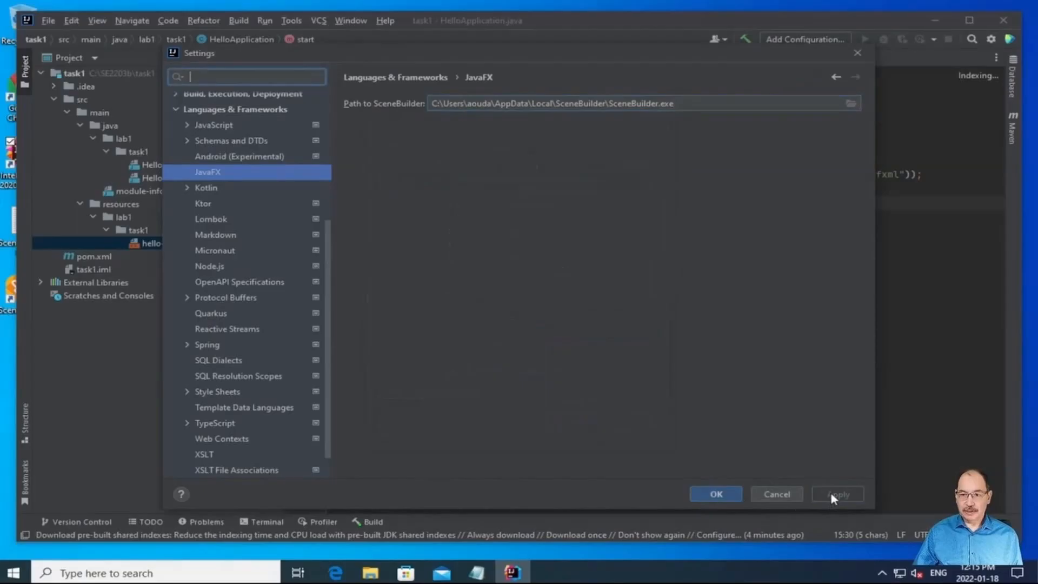
pyautogui.click(717, 495)
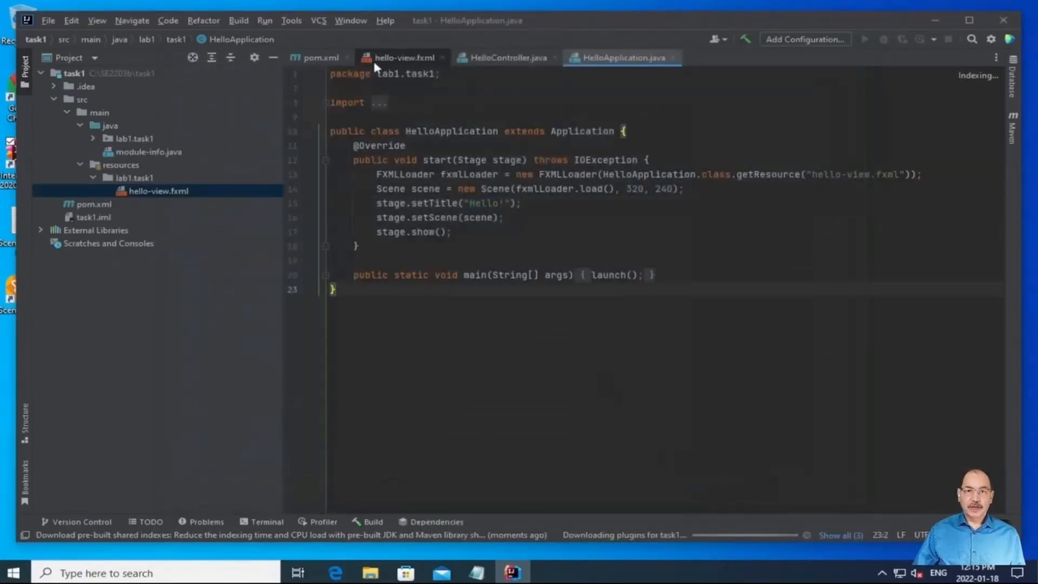
# Show hello-view.fxml in the built-in Scene Builder view and download the Scene Builder Kit and JavaFX
pyautogui.click(392, 62)
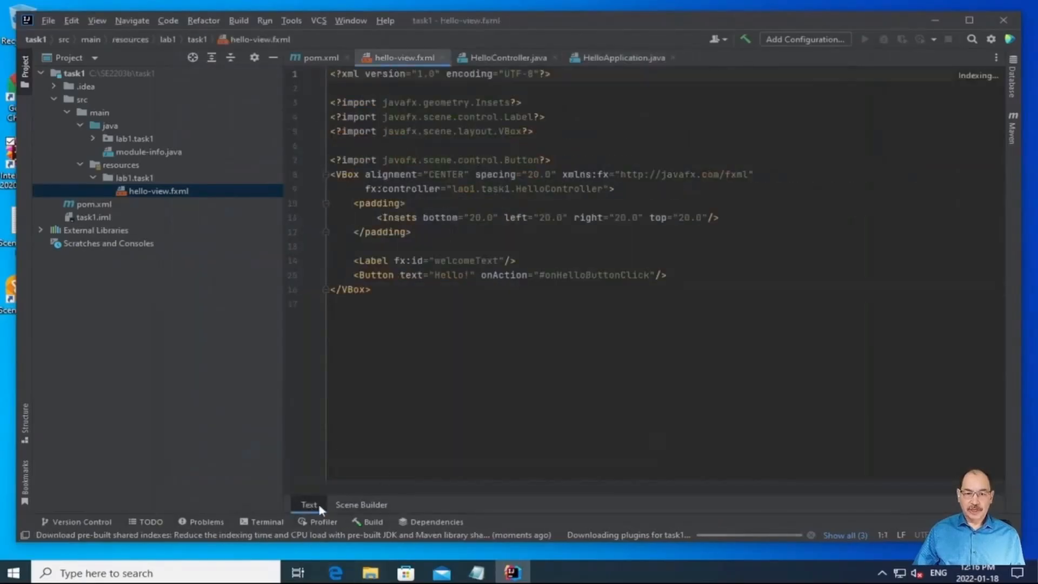
pyautogui.click(350, 507)
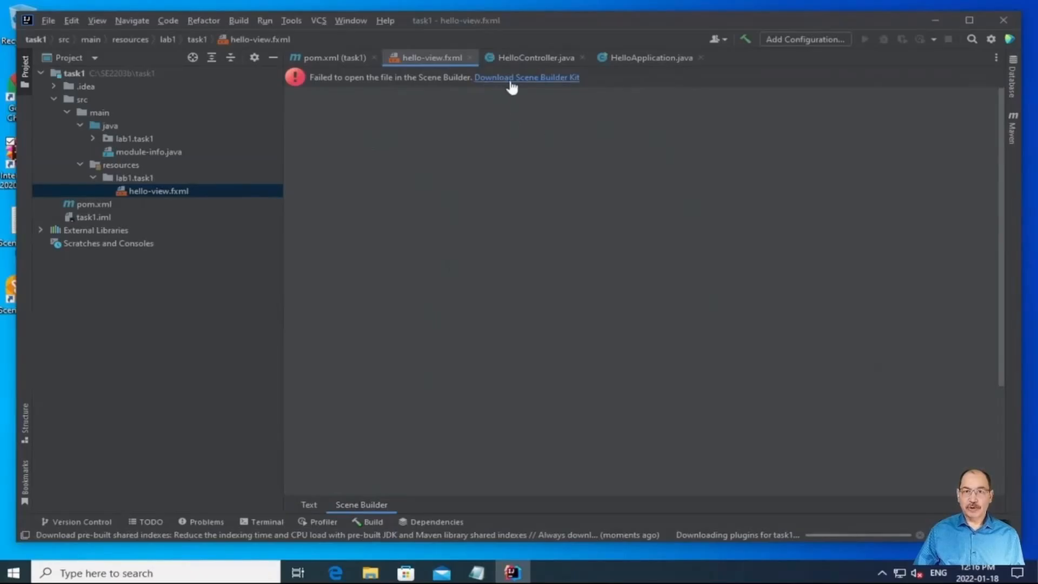
pyautogui.click(532, 81)
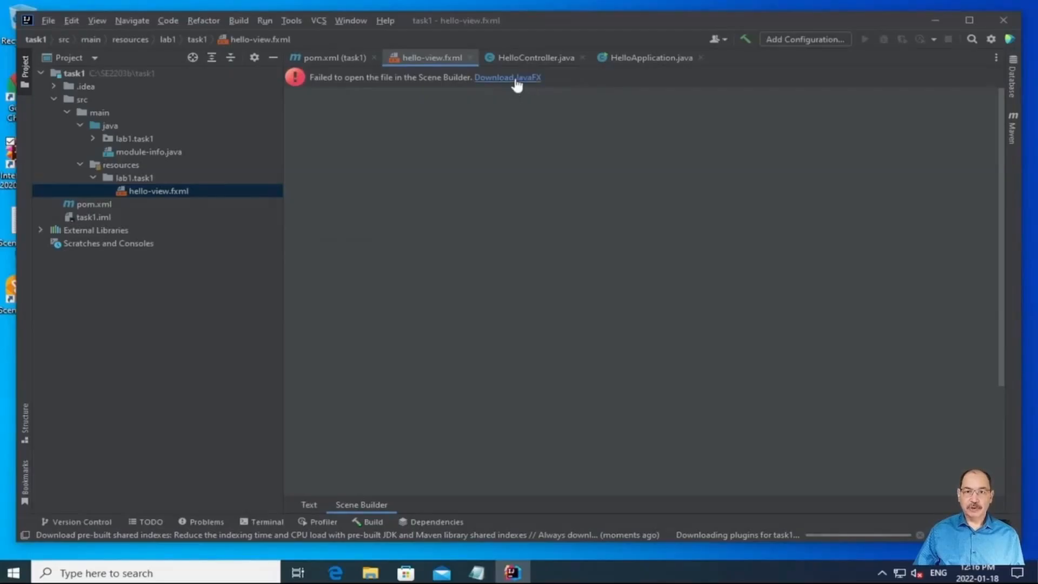
pyautogui.click(517, 78)
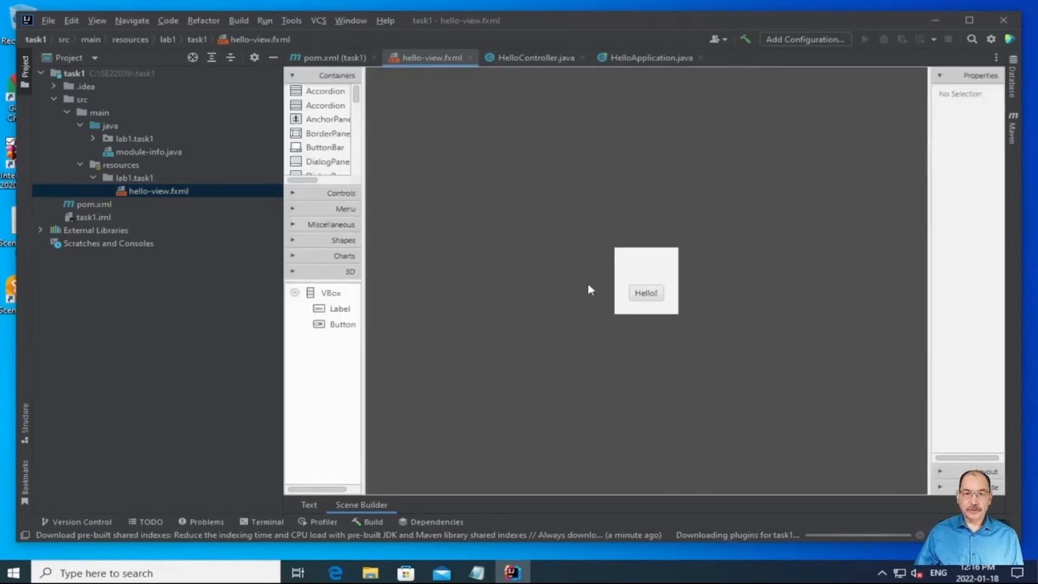
# Widen the component library and properties areas, make the library taller, and list the Controls components
pyautogui.moveTo(366, 241); pyautogui.dragTo(500, 239)
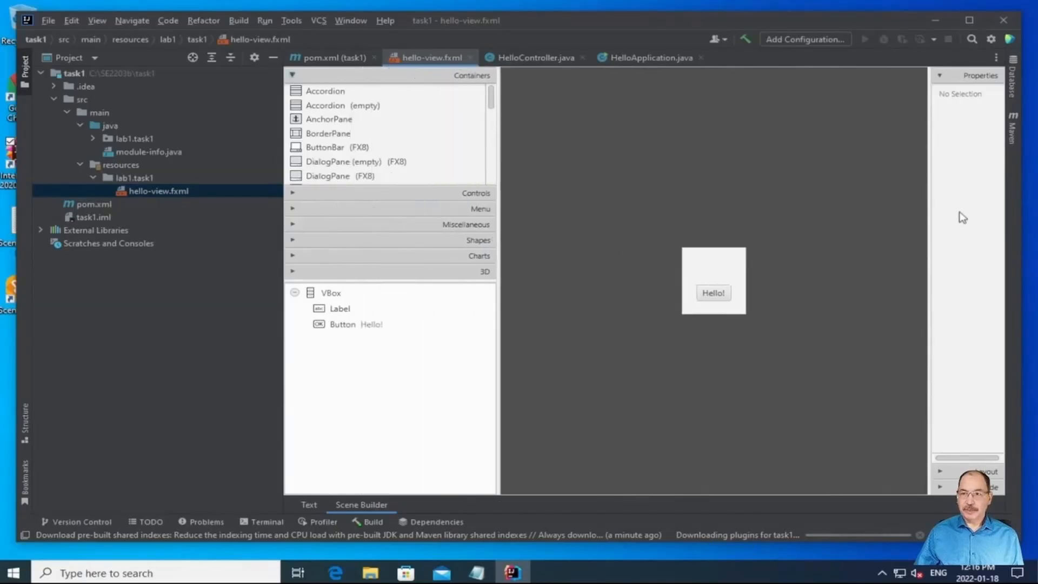
pyautogui.moveTo(929, 190); pyautogui.dragTo(839, 191)
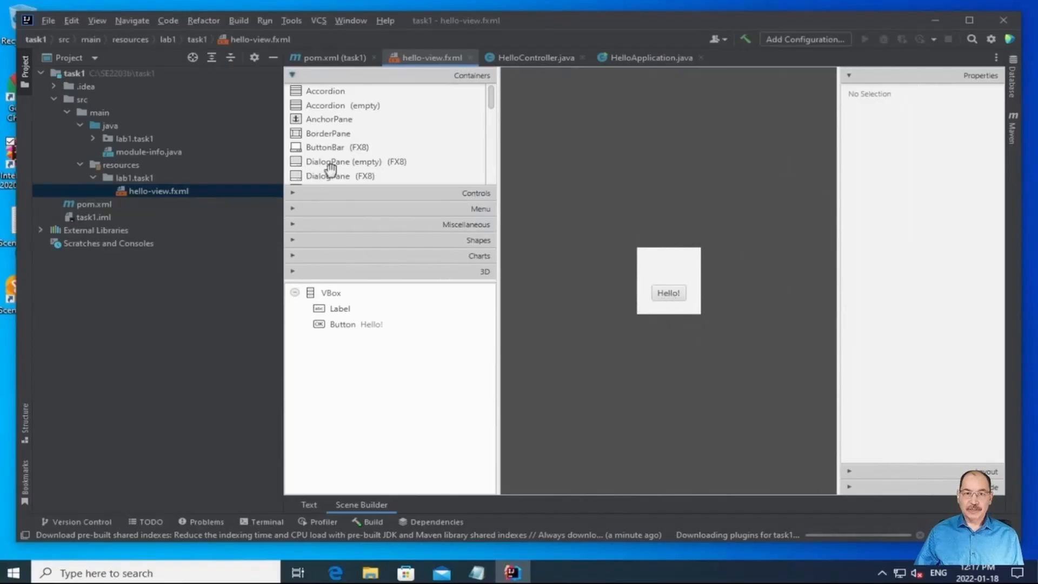
pyautogui.moveTo(380, 281); pyautogui.dragTo(372, 438)
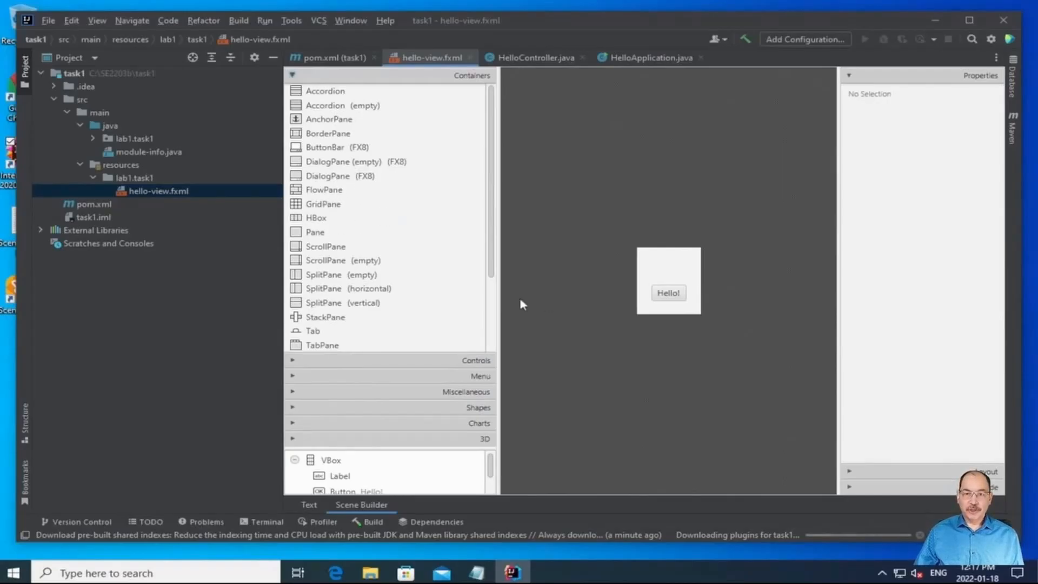
pyautogui.click(413, 361)
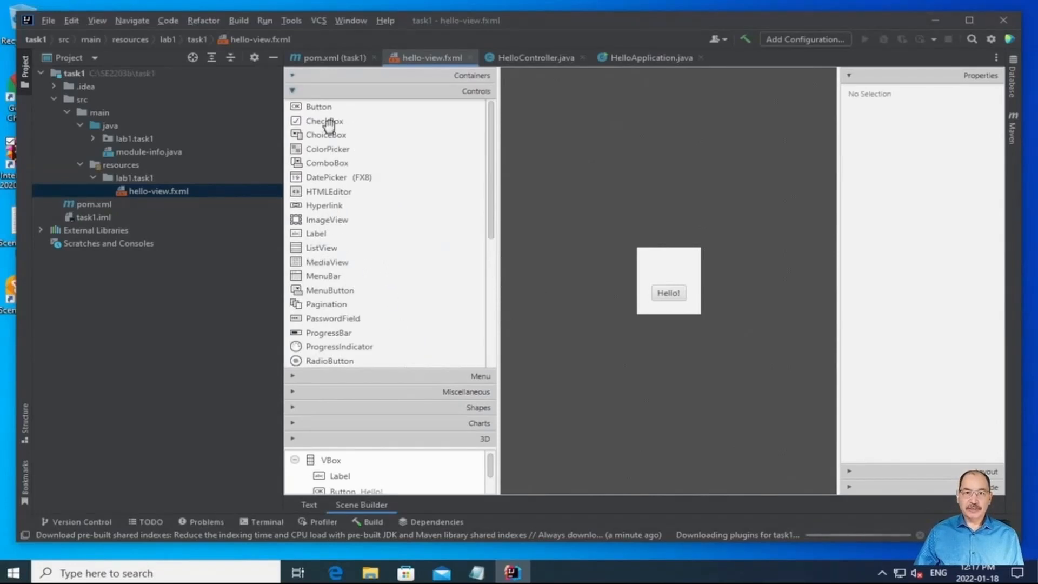
# Try adding a Button control above the Hello! button in the layout, and undo the addition
pyautogui.moveTo(317, 107); pyautogui.dragTo(686, 267)
pyautogui.moveTo(716, 325); pyautogui.dragTo(657, 291)
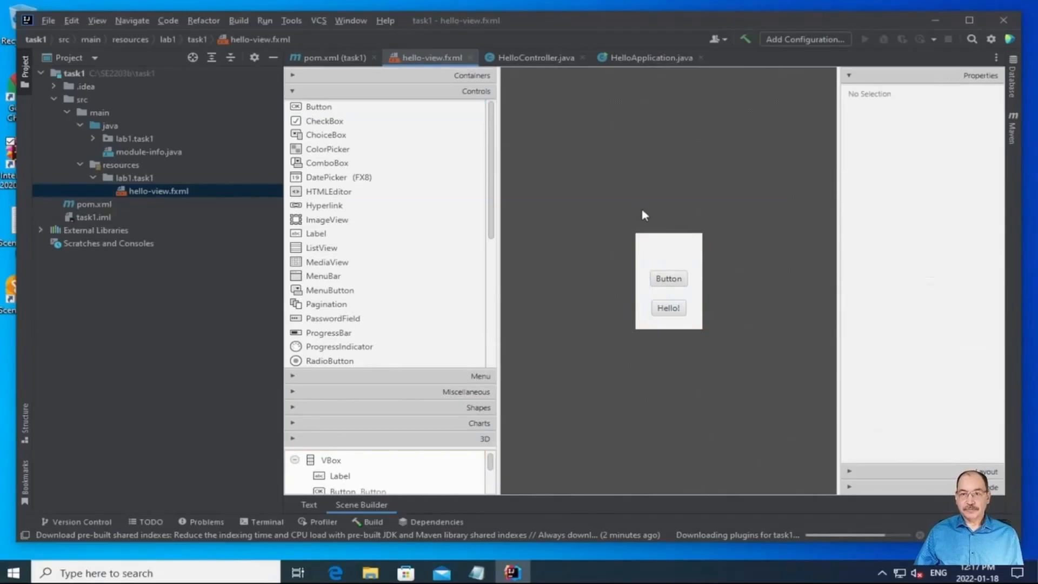
pyautogui.hotkey('ctrl', 'z')
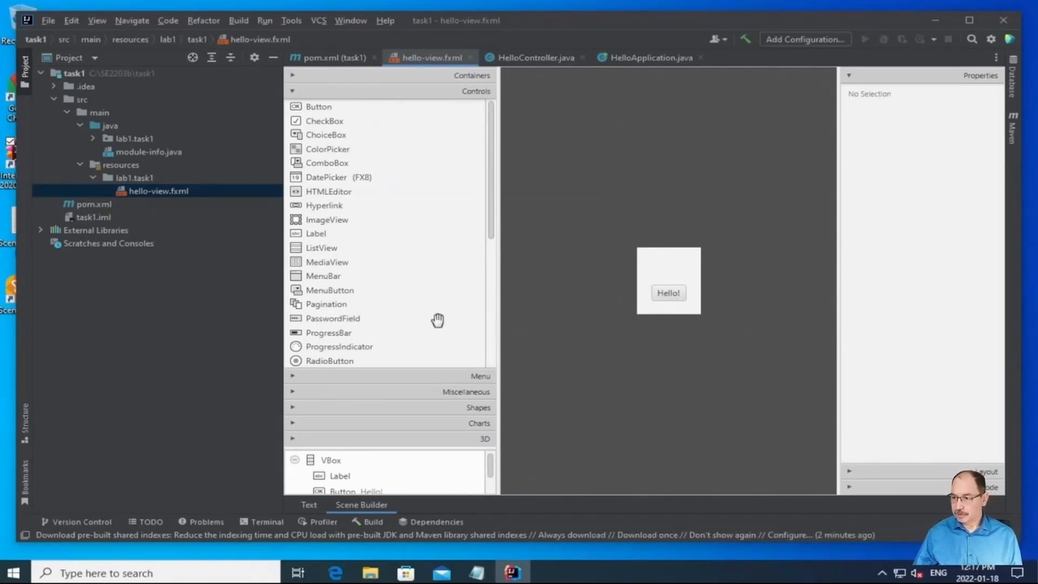
# Show the source text of hello-view.fxml and open the file from the project tree in the external SceneBuilder application
pyautogui.click(195, 272)
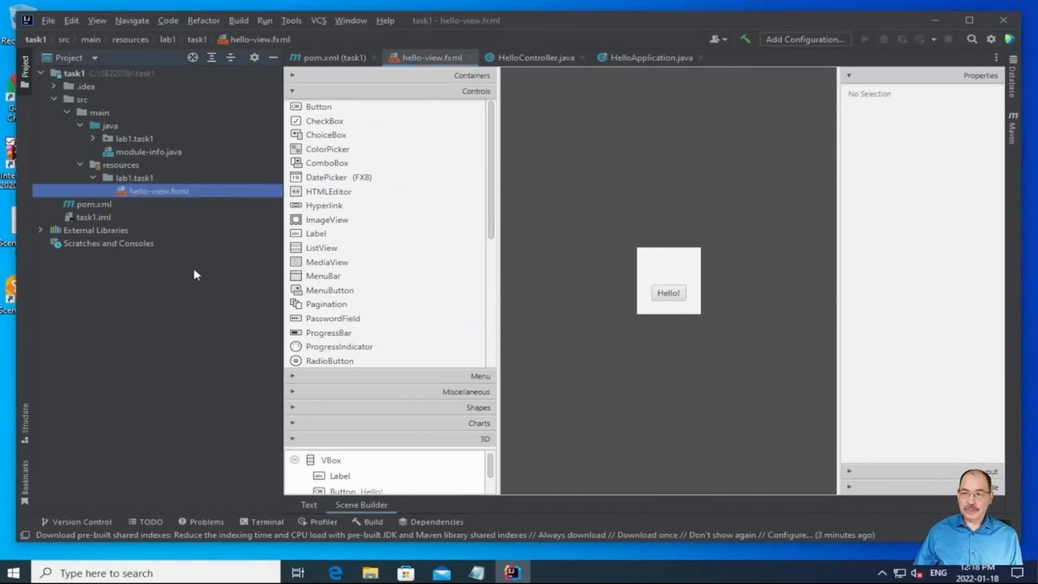
pyautogui.click(308, 505)
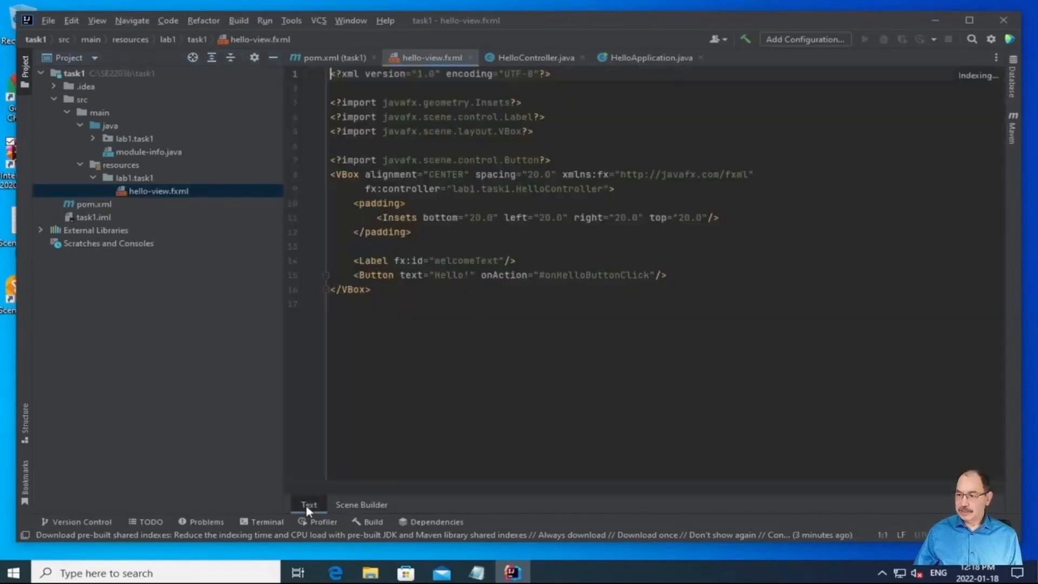
pyautogui.click(217, 205)
pyautogui.click(170, 192)
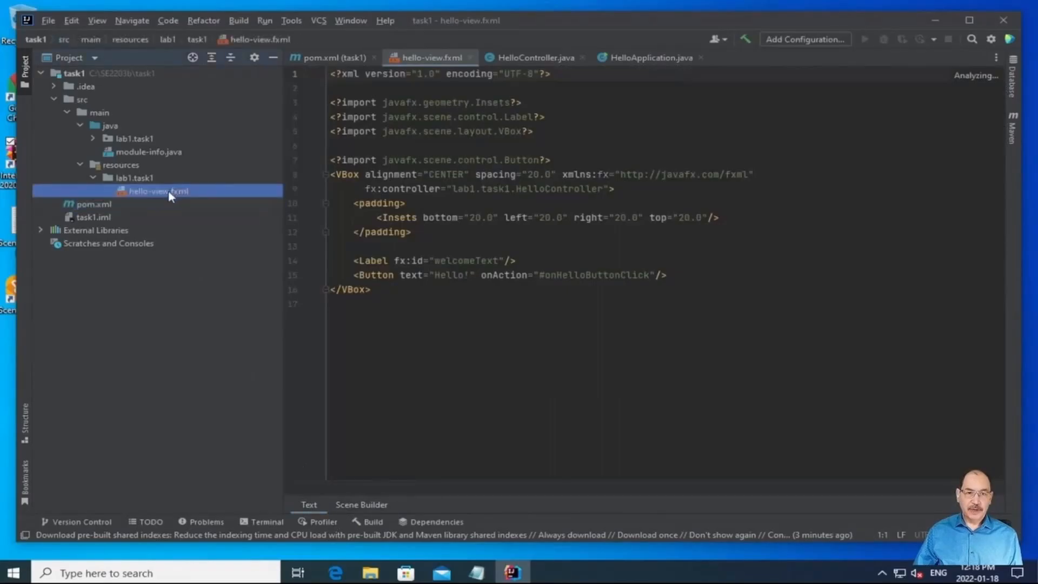
pyautogui.rightClick(169, 190)
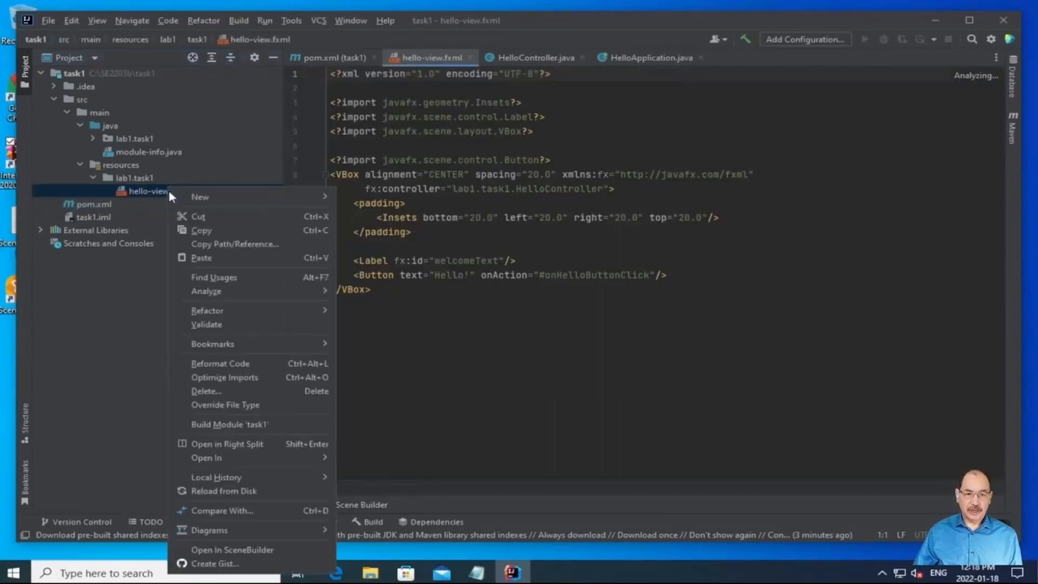
pyautogui.moveTo(176, 199)
pyautogui.click(229, 550)
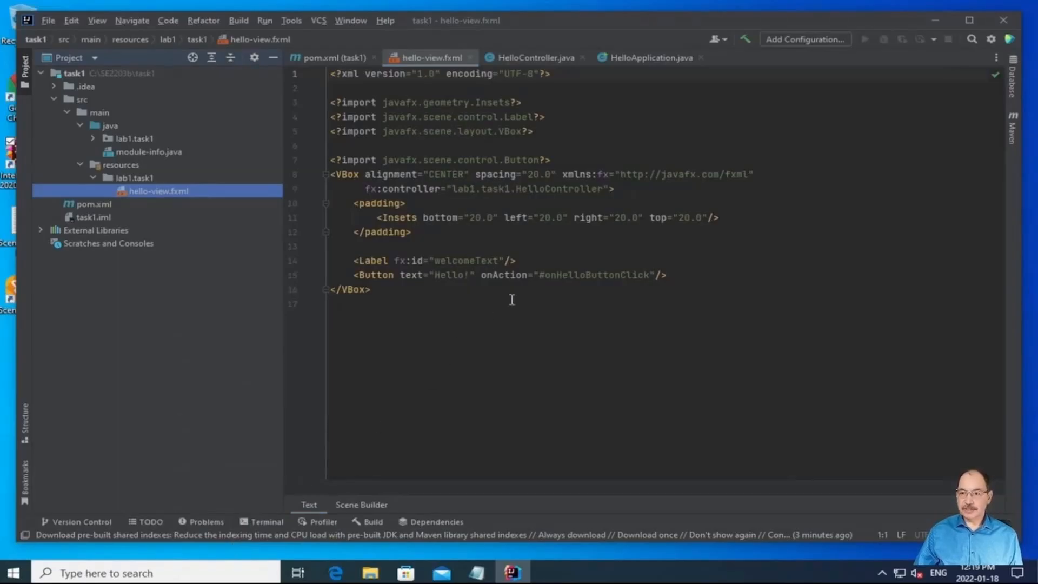
# Restore the Scene Builder window from full screen, then reposition and shrink it so the IntelliJ IDEA project tree stays visible
pyautogui.click(932, 21)
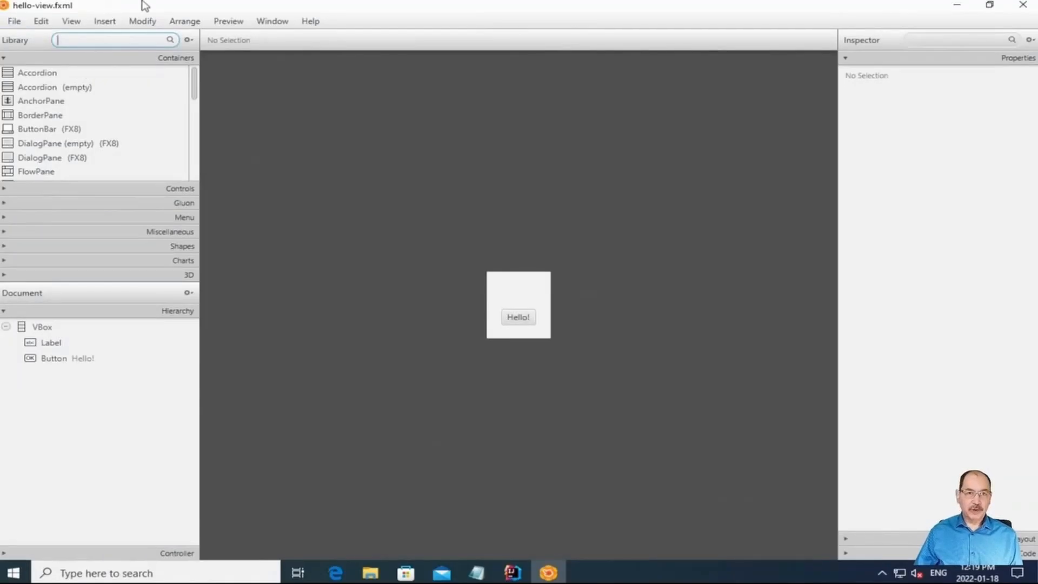
pyautogui.click(990, 5)
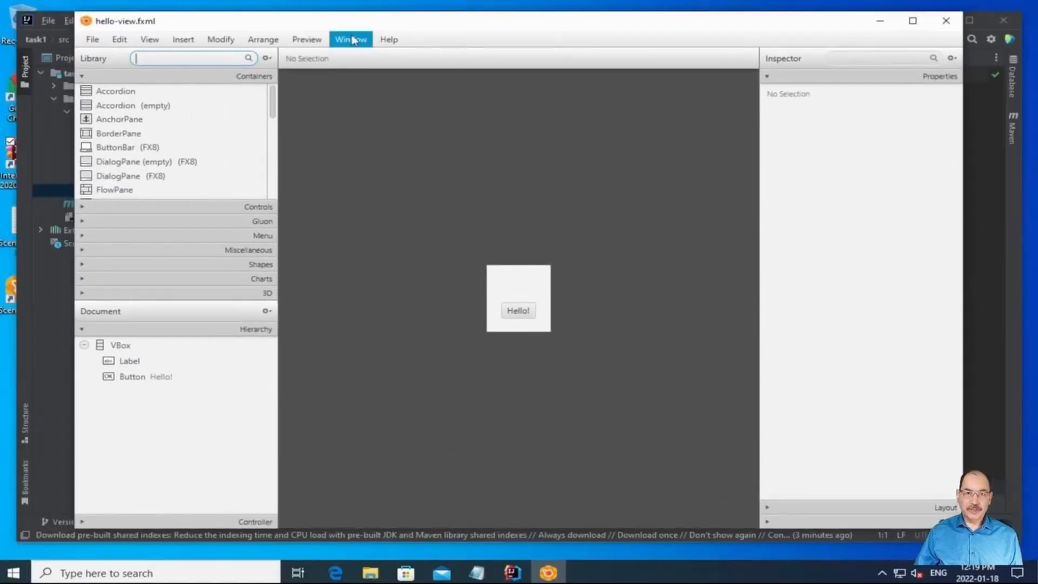
pyautogui.moveTo(355, 23)
pyautogui.mouseDown()
pyautogui.moveTo(367, 44)
pyautogui.moveTo(343, 9)
pyautogui.moveTo(347, 21)
pyautogui.mouseUp()
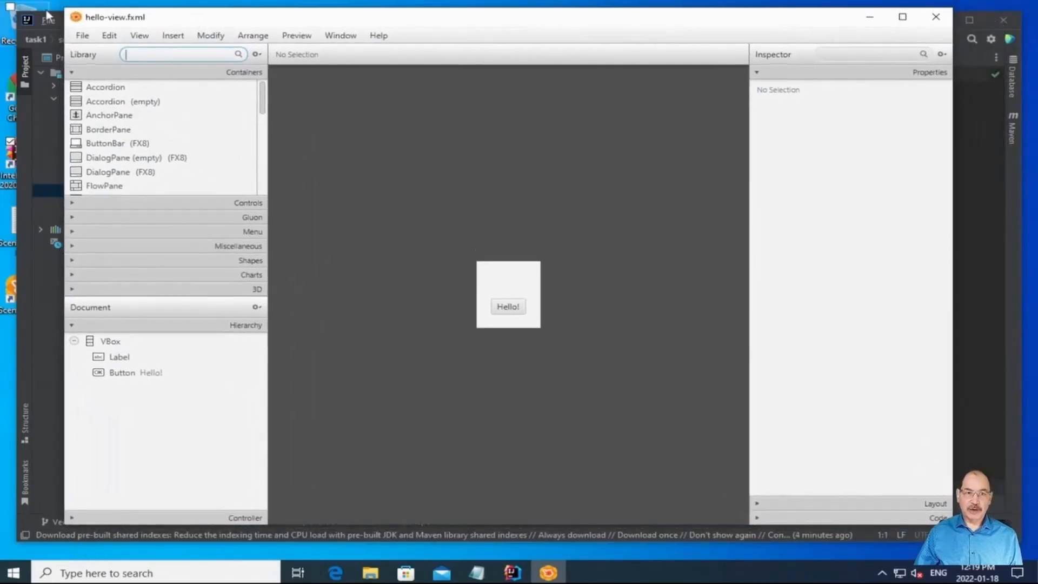
pyautogui.moveTo(63, 6); pyautogui.dragTo(365, 44)
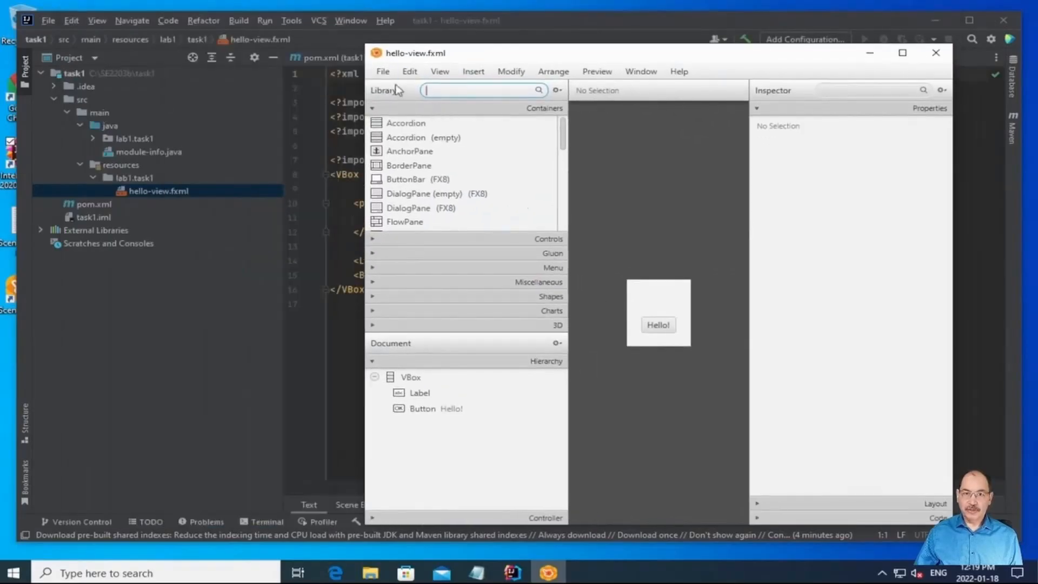
# Add a Button control above the Hello! button in the VBox and save hello-view.fxml
pyautogui.click(383, 72)
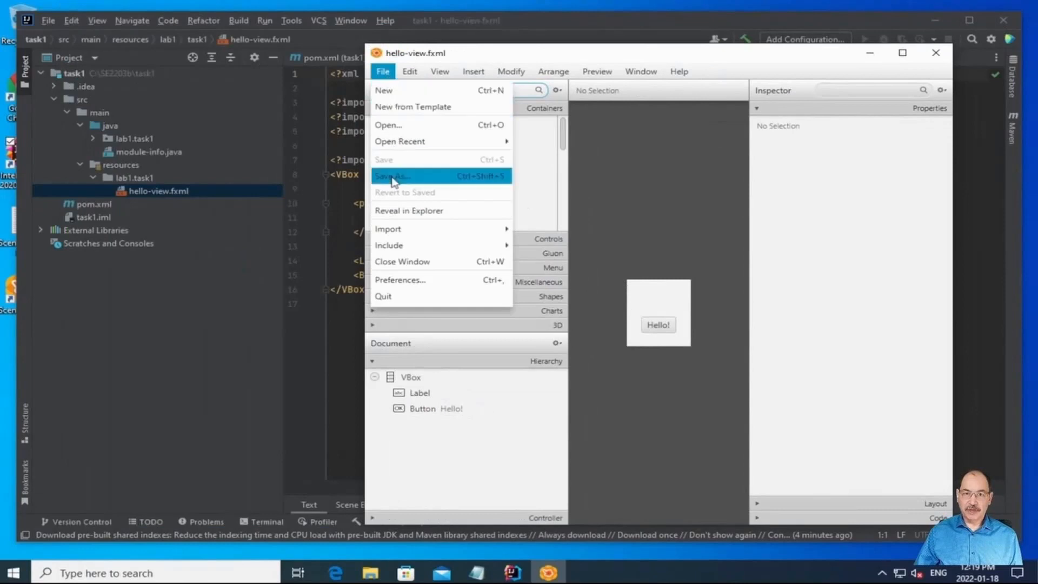
pyautogui.click(656, 301)
pyautogui.click(630, 327)
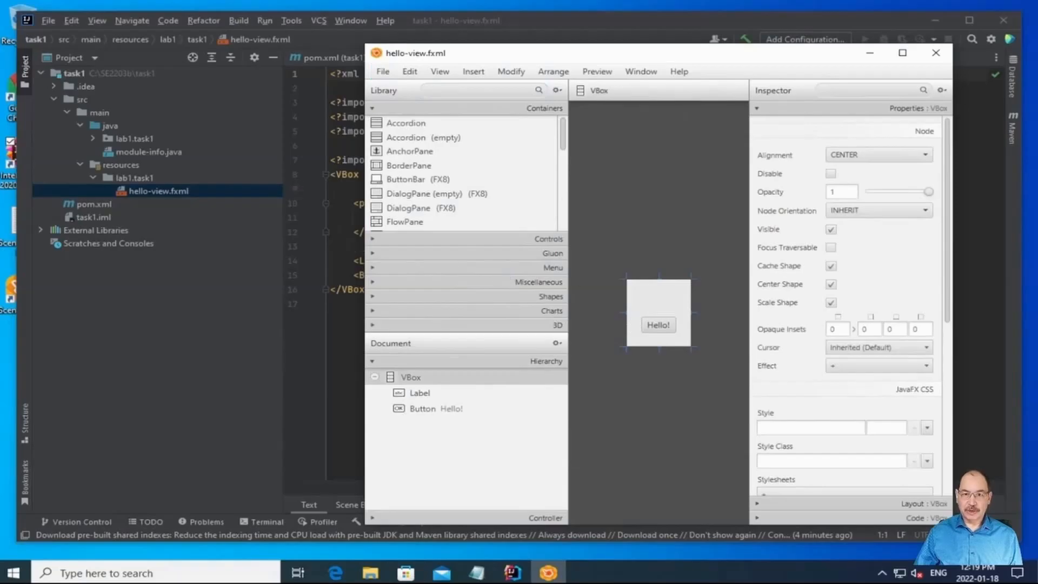
pyautogui.click(467, 241)
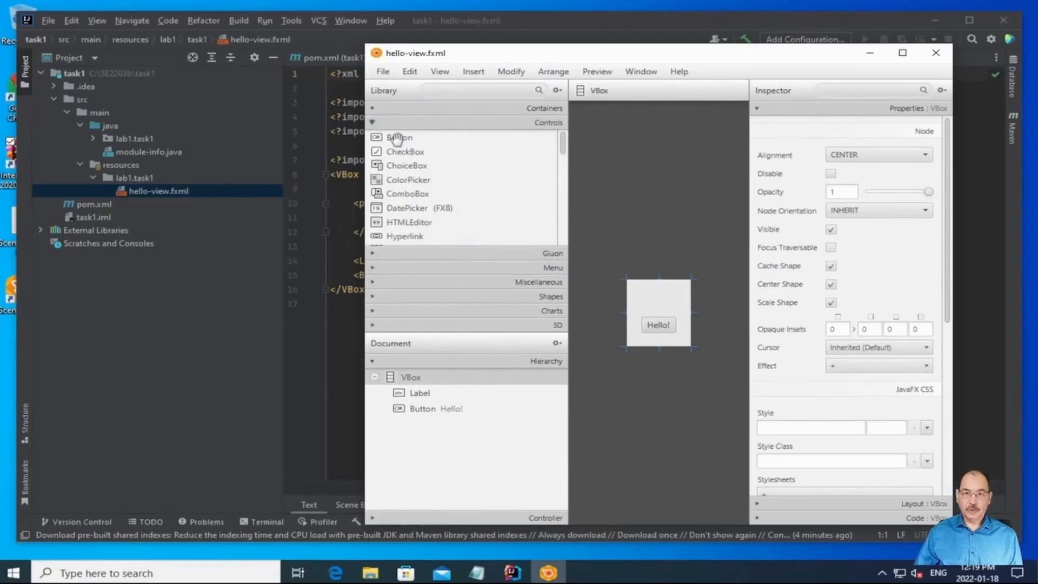
pyautogui.moveTo(398, 140); pyautogui.dragTo(665, 309)
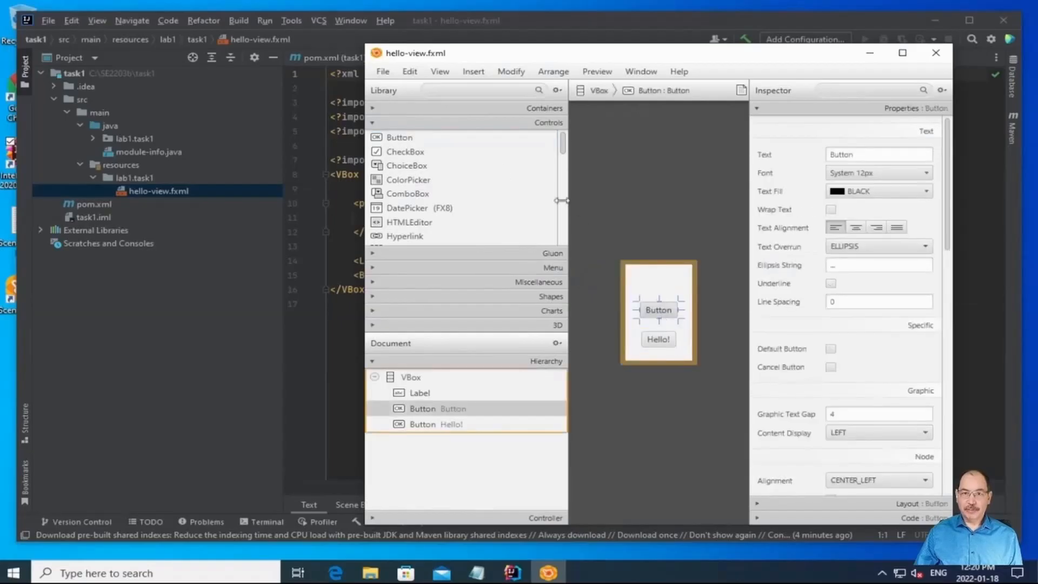
pyautogui.click(384, 75)
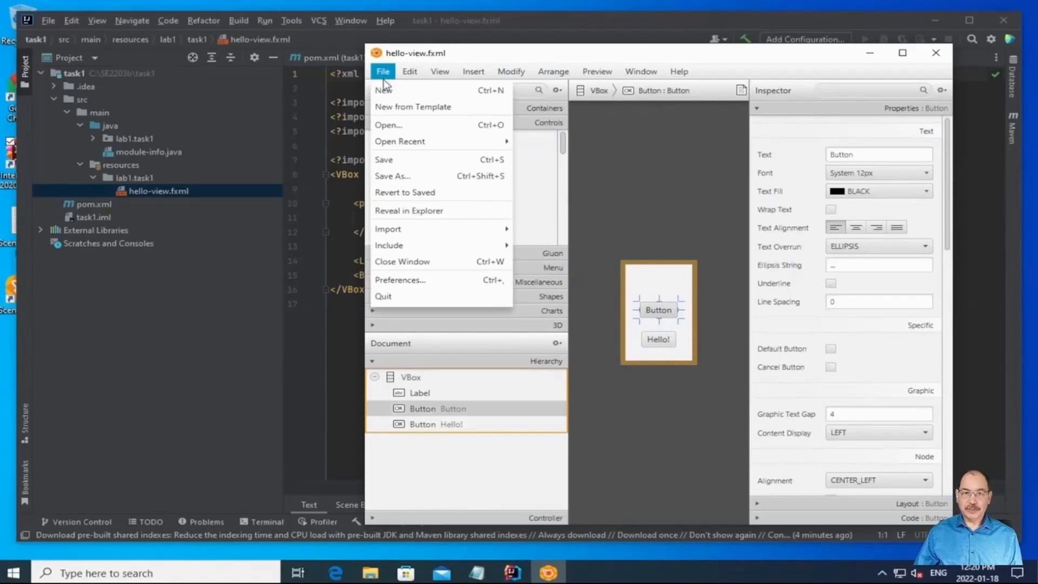
pyautogui.click(387, 160)
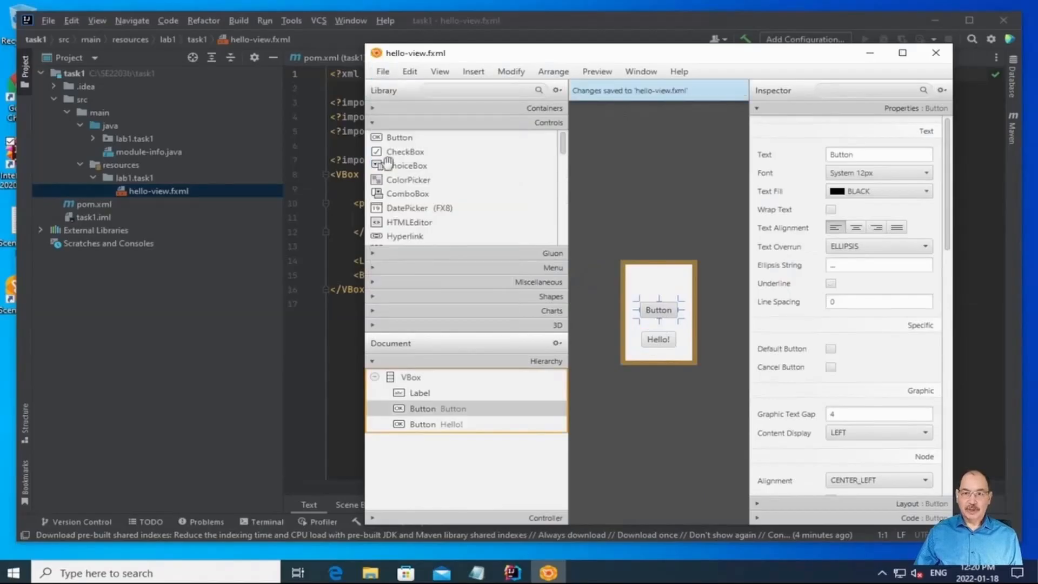
# Switch to IntelliJ IDEA, show the built-in Scene Builder view of hello-view.fxml, and delete the added button above Hello!
pyautogui.click(180, 290)
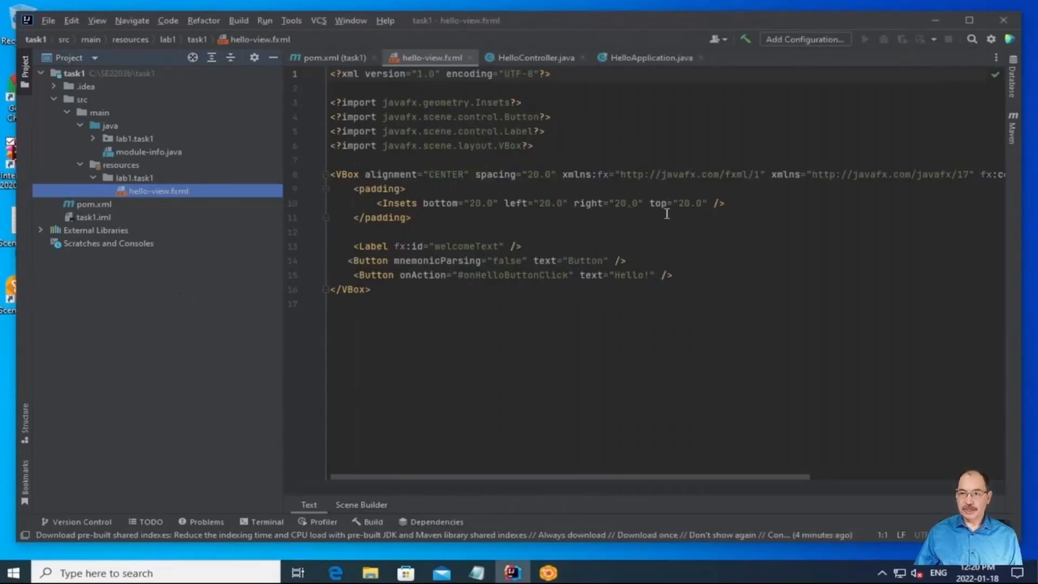
pyautogui.click(357, 504)
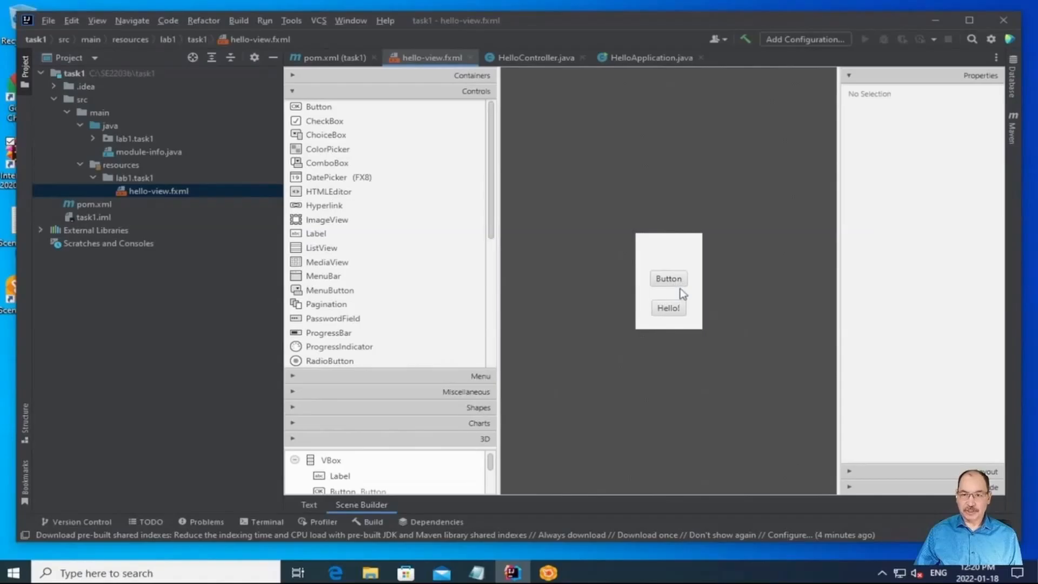
pyautogui.click(670, 281)
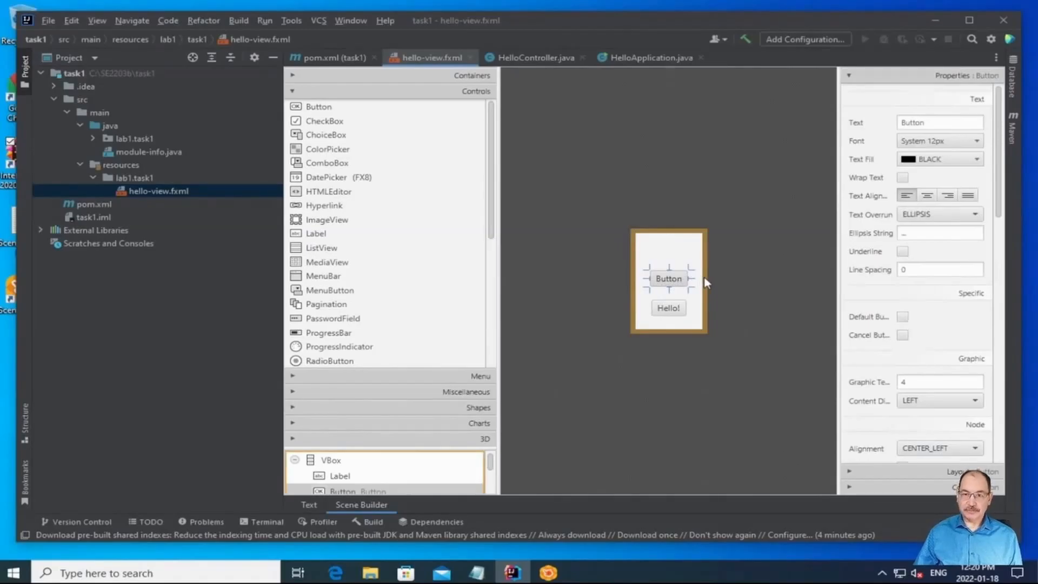
pyautogui.rightClick(667, 281)
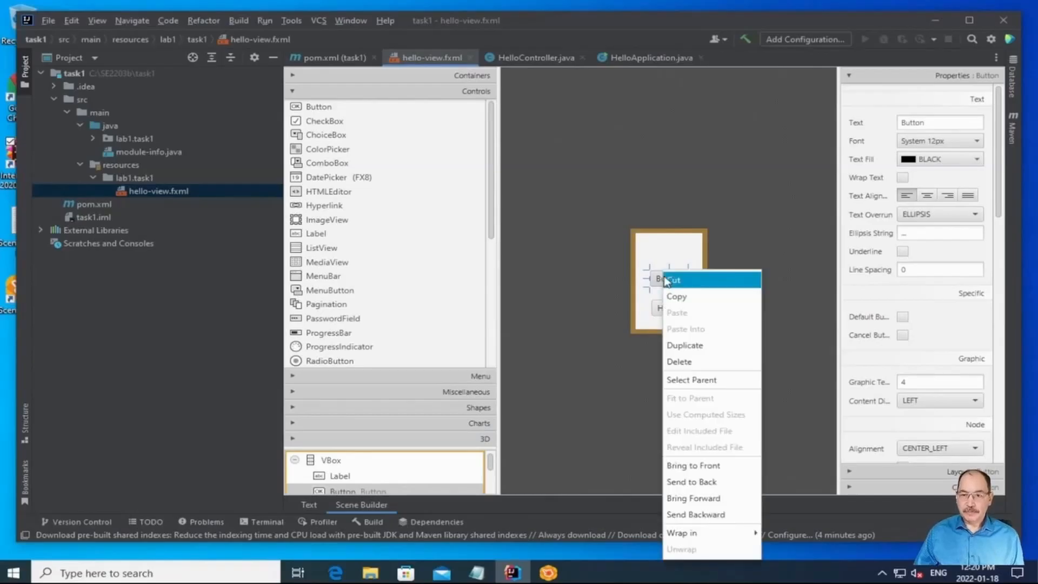
pyautogui.click(675, 362)
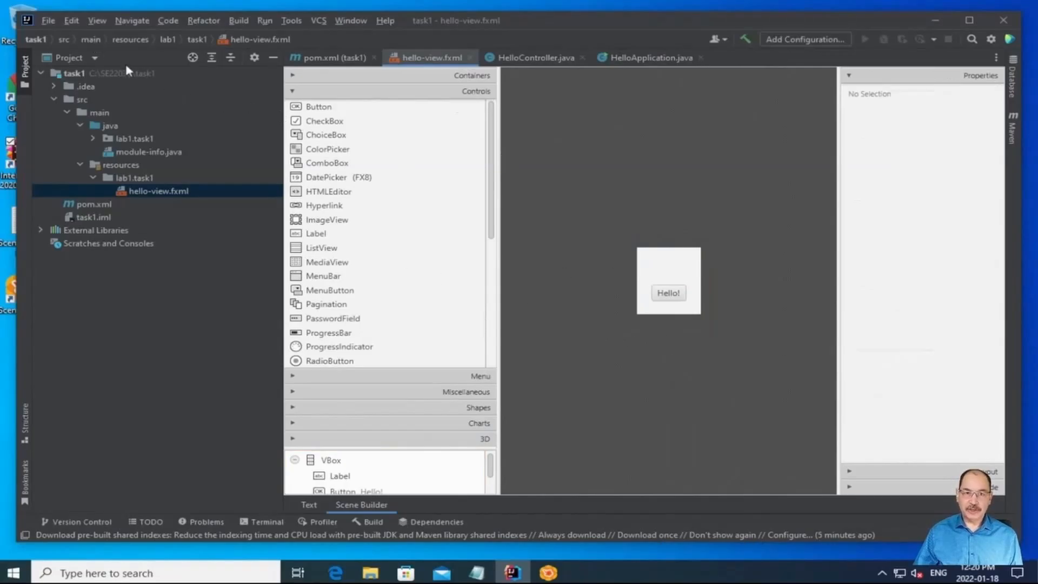
# Compare the hello-view.fxml layout in the separate Scene Builder window with the built-in view in IntelliJ IDEA
pyautogui.click(215, 324)
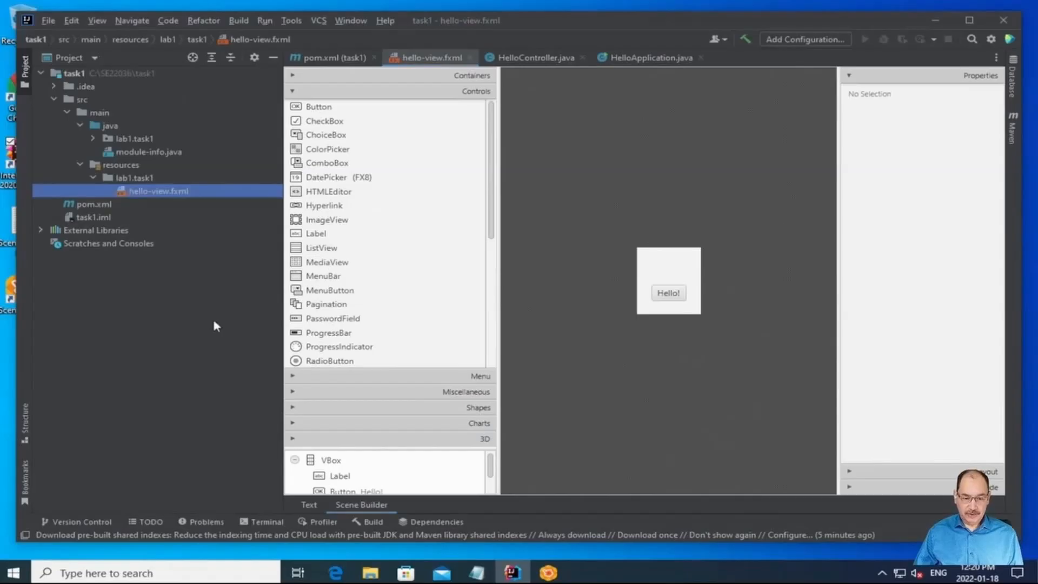
pyautogui.hotkey('alt', 'Tab')
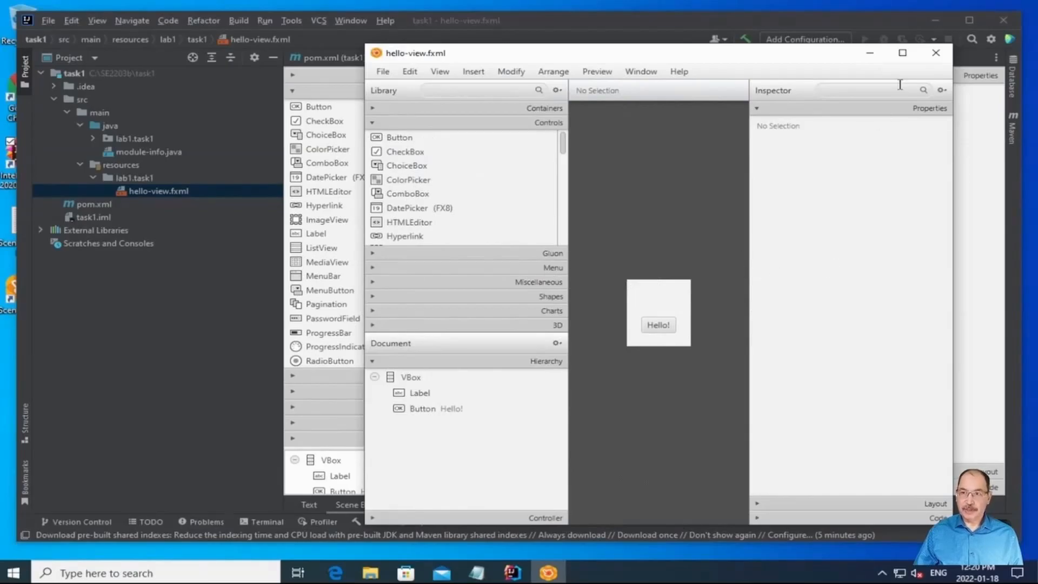
pyautogui.moveTo(633, 57); pyautogui.dragTo(283, 35)
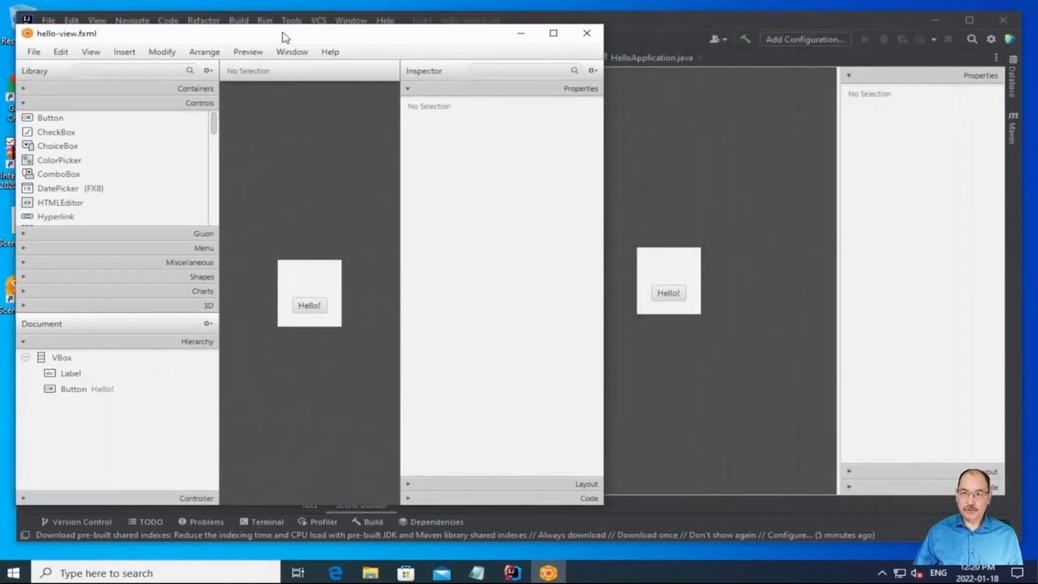
pyautogui.click(707, 106)
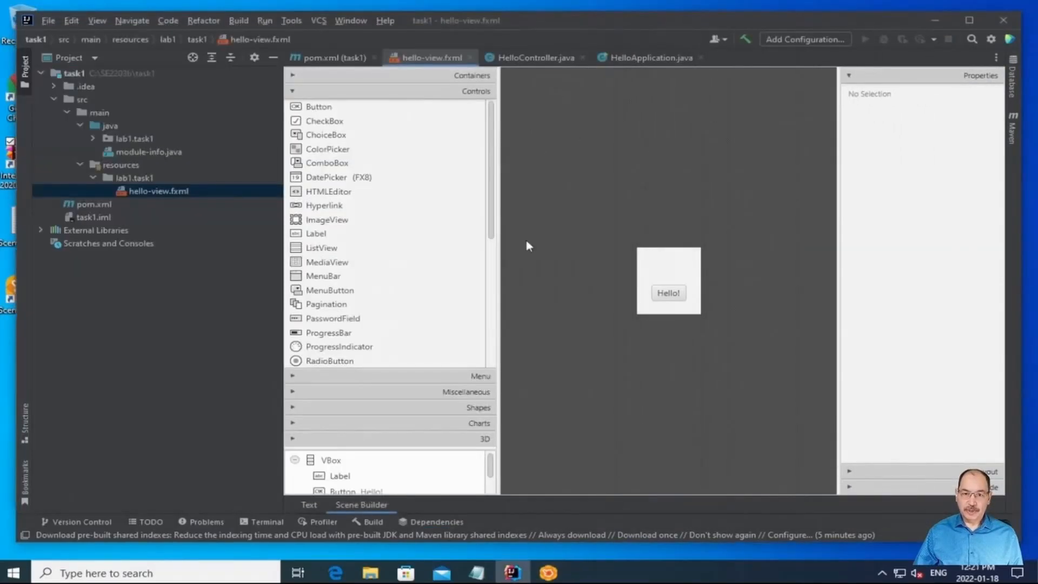
# Switch to the separate Scene Builder window and show the controller class and assigned fx:id settings of hello-view.fxml
pyautogui.hotkey('alt', 'Tab')
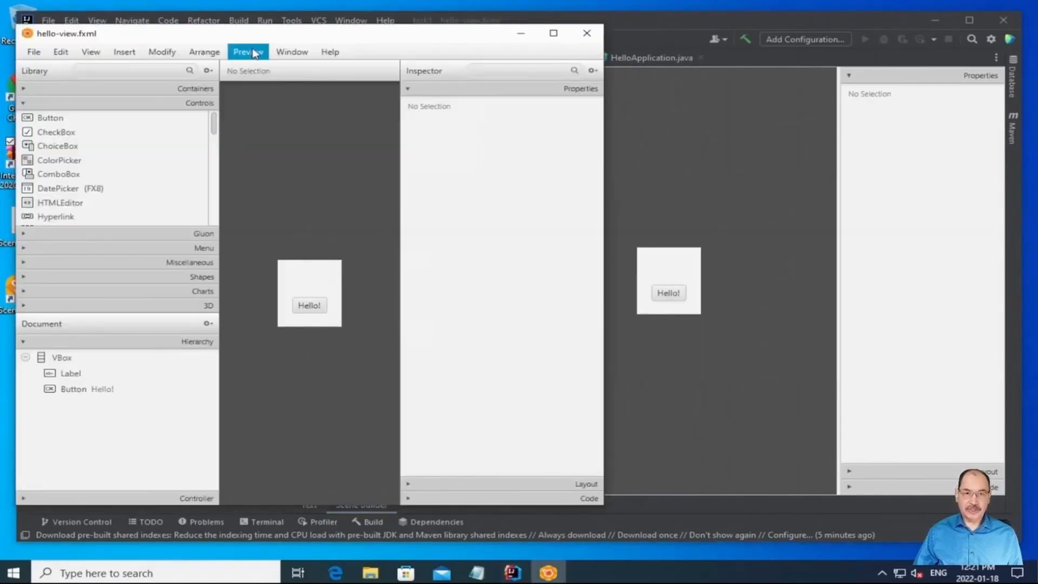
pyautogui.moveTo(259, 38); pyautogui.dragTo(423, 22)
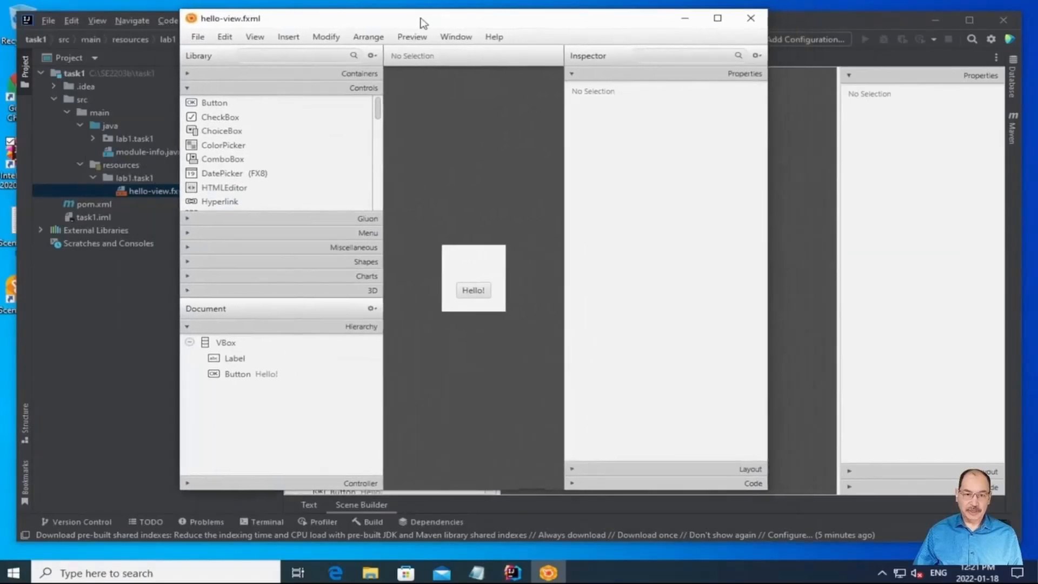
pyautogui.click(362, 483)
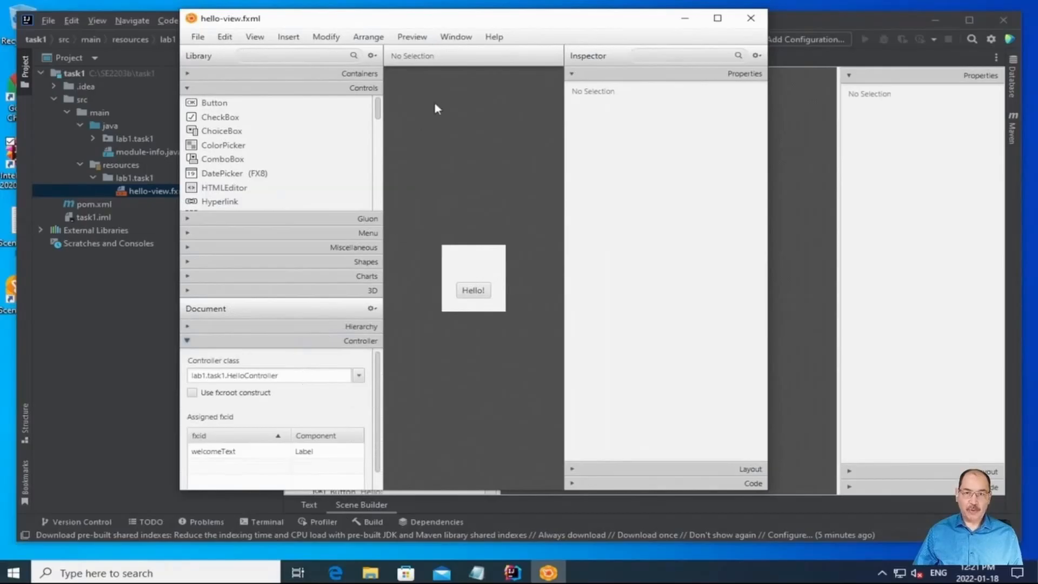
pyautogui.moveTo(446, 26); pyautogui.dragTo(482, 40)
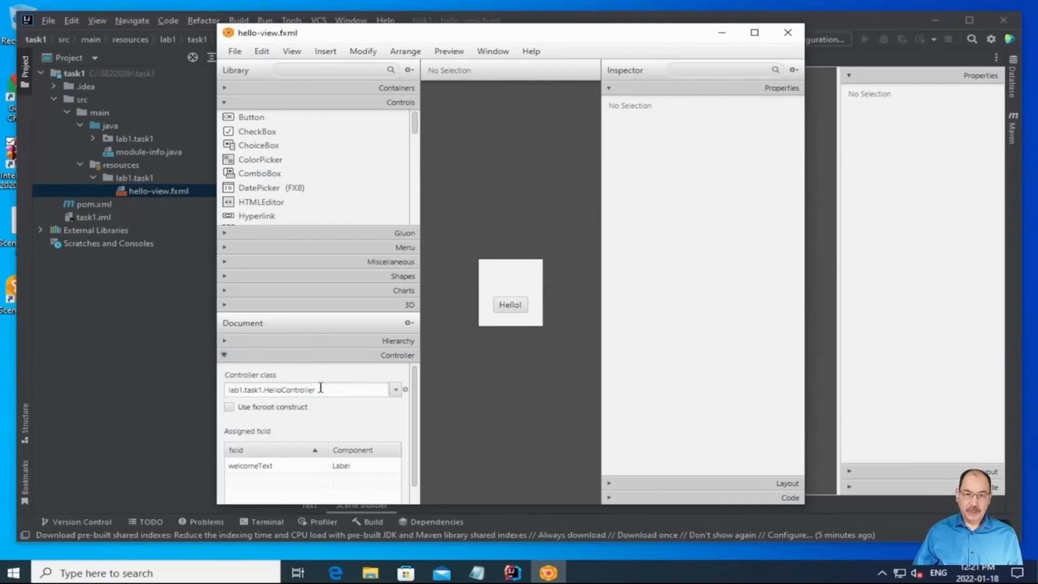
# Switch to IntelliJ IDEA, expand the lab1.task1 package under java, and examine the HelloApplication and HelloController code
pyautogui.click(126, 324)
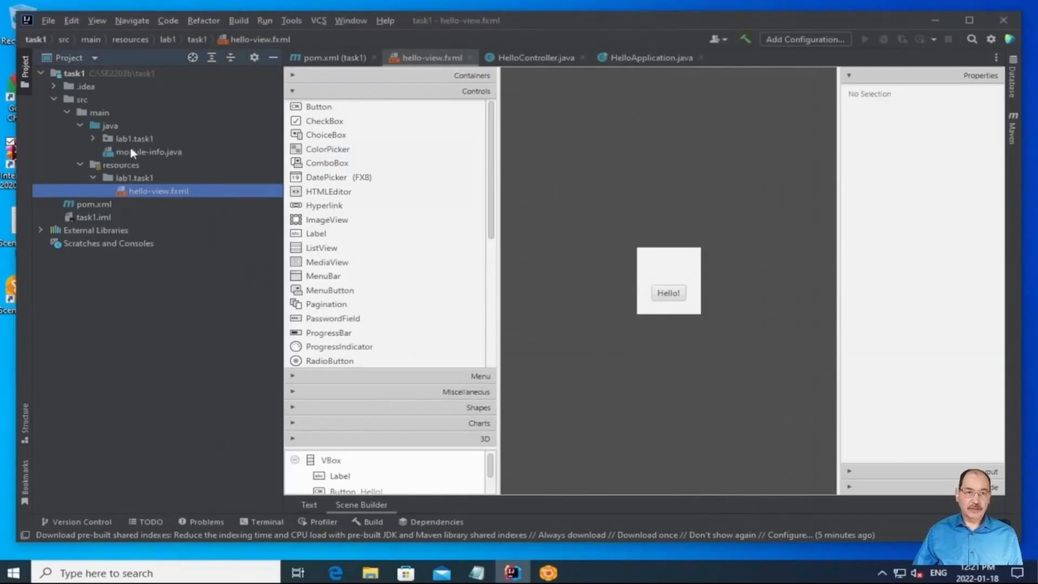
pyautogui.click(93, 138)
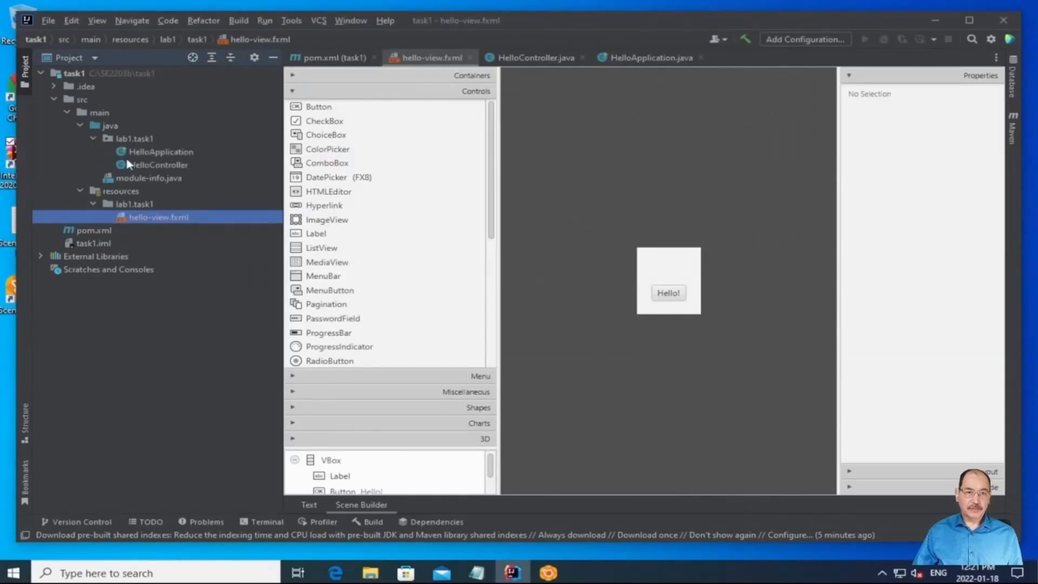
pyautogui.doubleClick(170, 151)
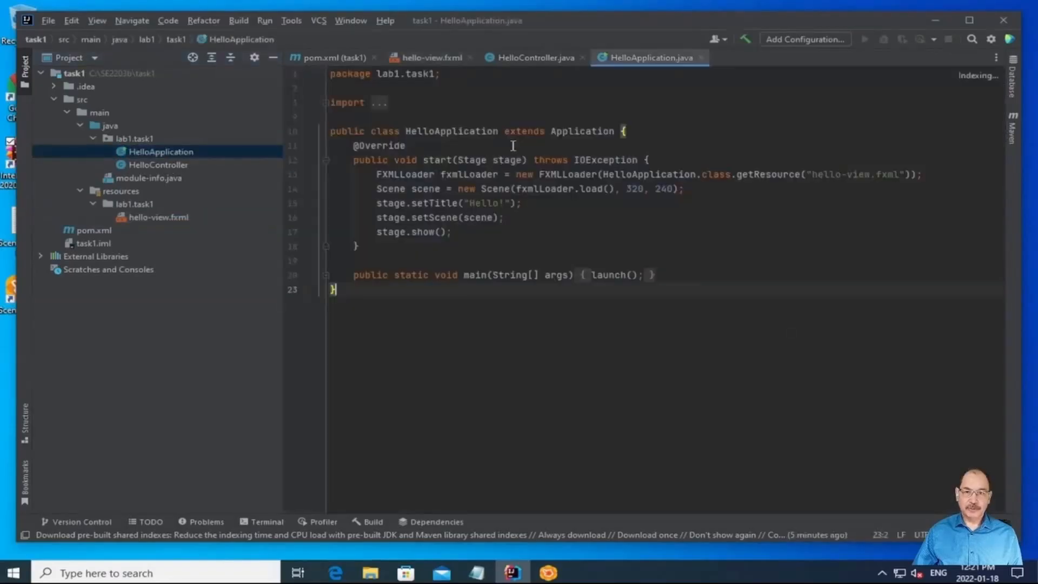
pyautogui.doubleClick(155, 165)
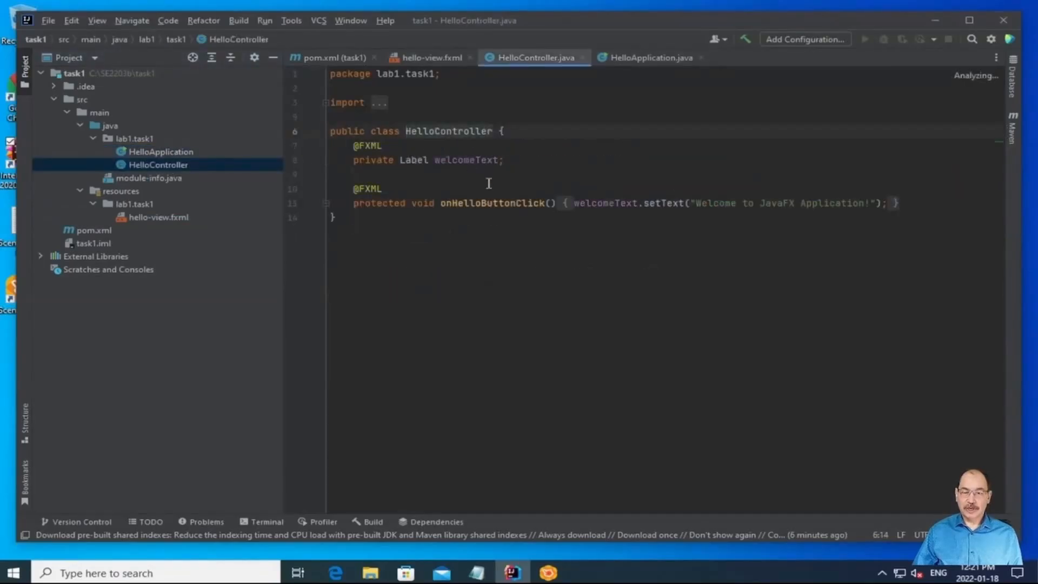
pyautogui.moveTo(493, 201)
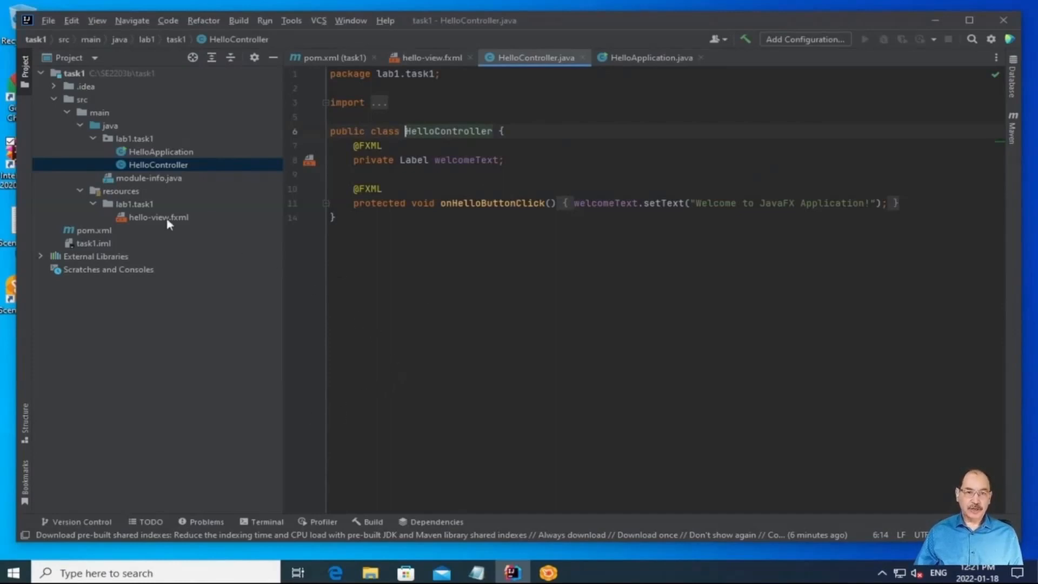
pyautogui.click(149, 155)
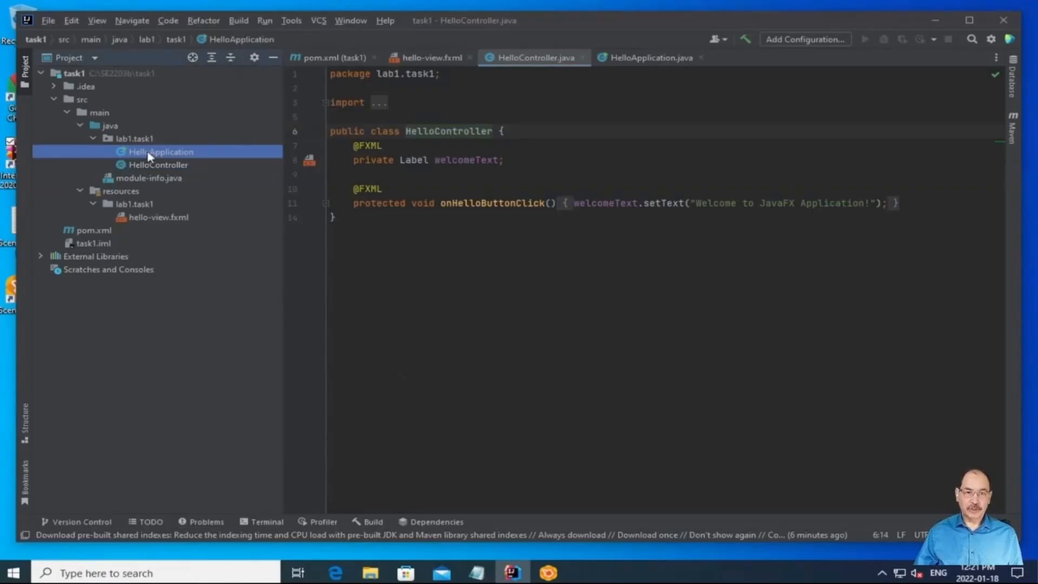
pyautogui.doubleClick(149, 156)
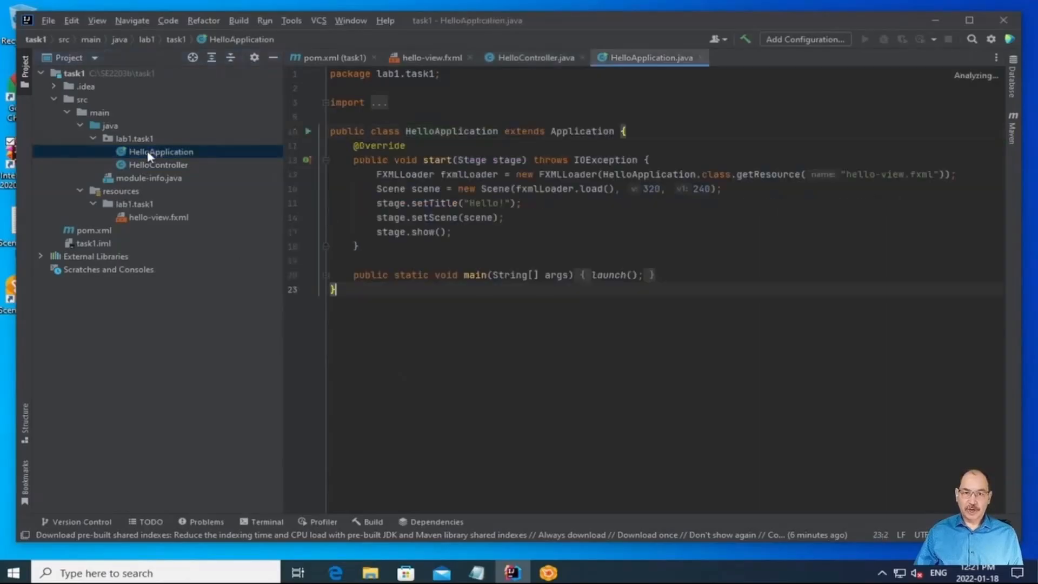
# Run HelloApplication.main(), test the Hello! button in the launched application, and close its window
pyautogui.click(314, 132)
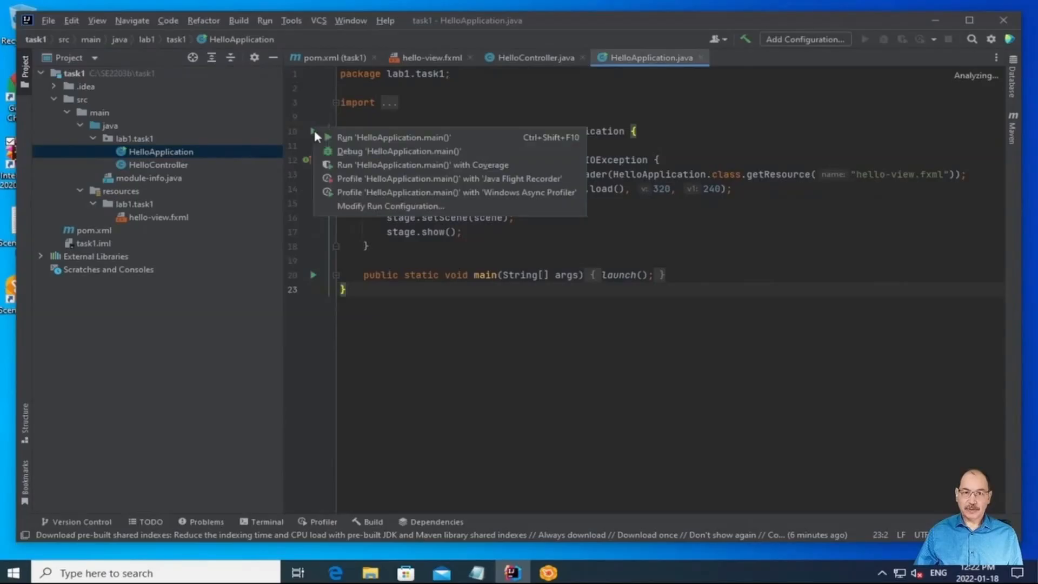
pyautogui.click(346, 136)
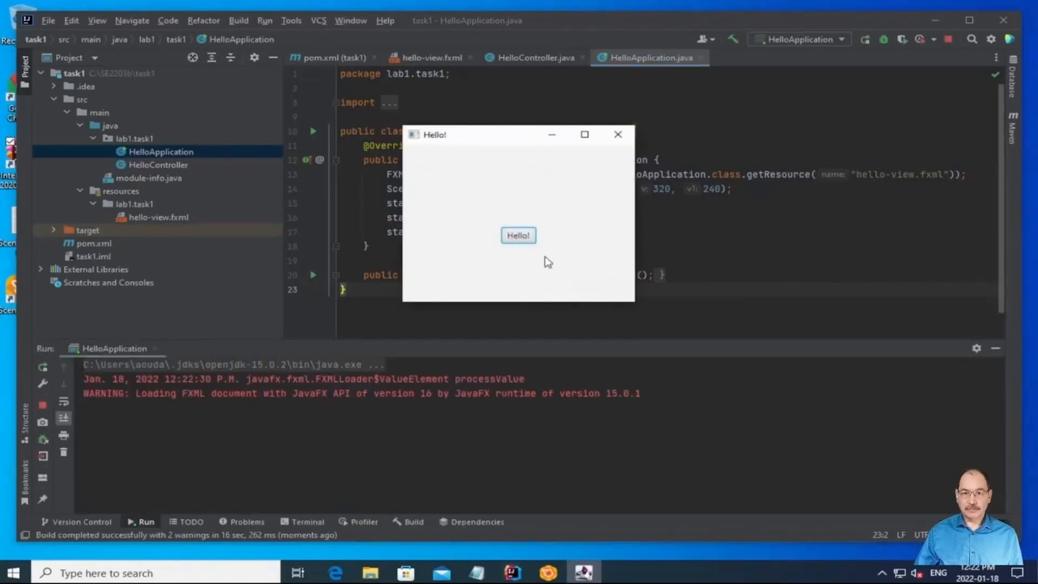
pyautogui.moveTo(491, 144); pyautogui.dragTo(510, 119)
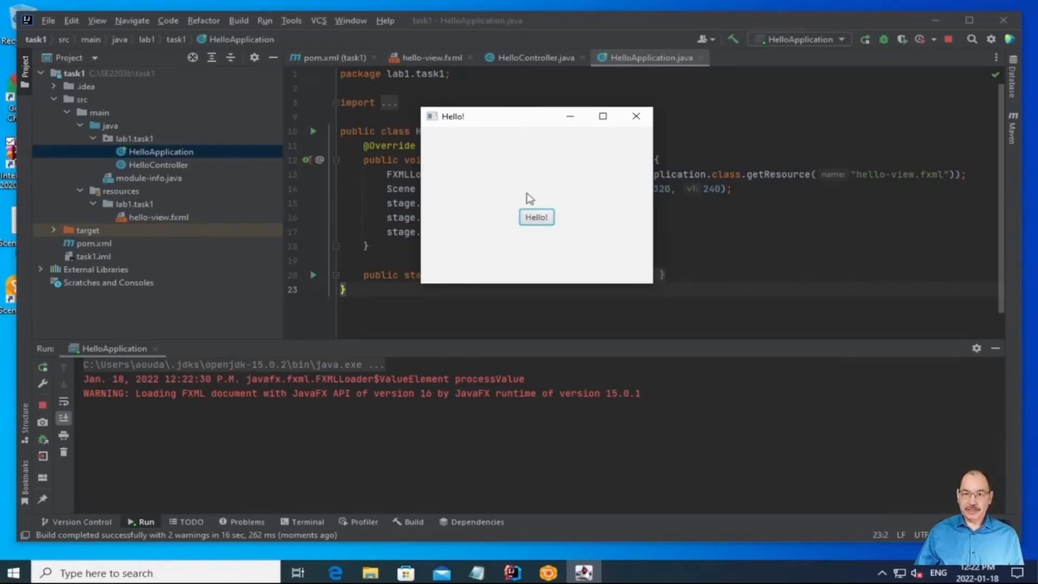
pyautogui.click(537, 219)
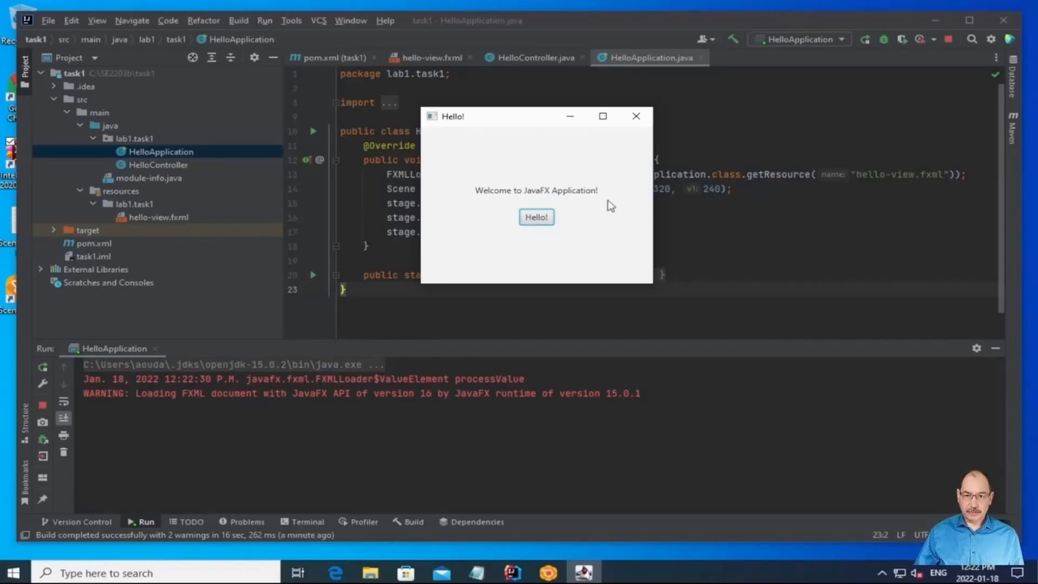
pyautogui.click(637, 117)
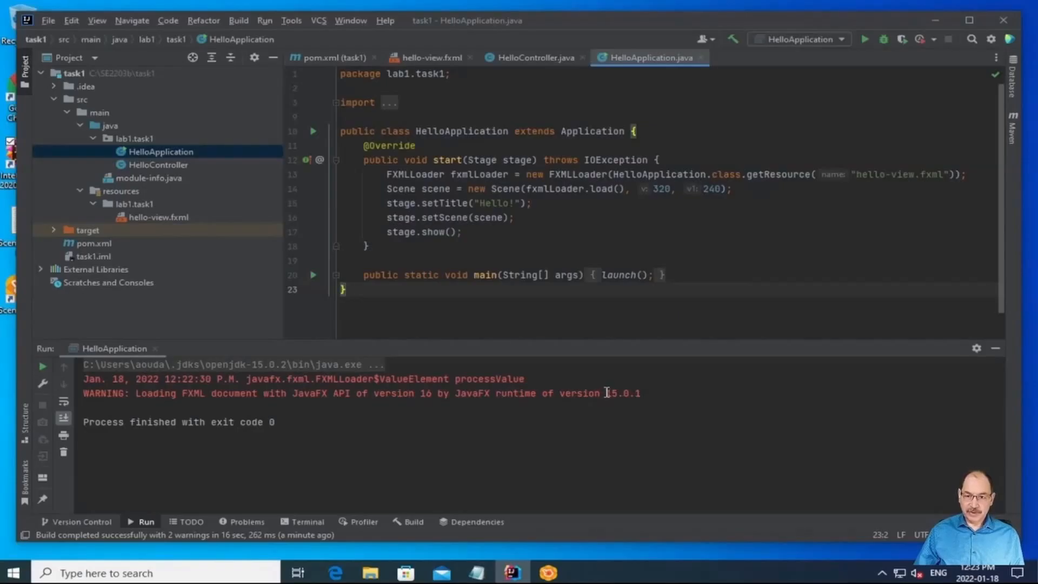
# Highlight the runtime's major version in the run output warning and show the source text of hello-view.fxml with a taller editor area
pyautogui.moveTo(607, 393); pyautogui.dragTo(620, 390)
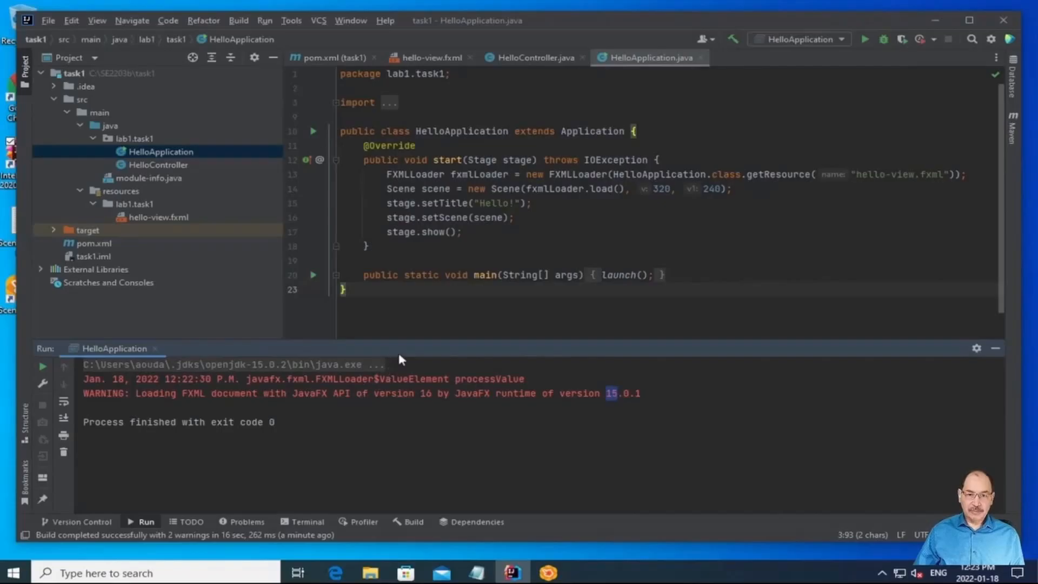
pyautogui.click(148, 219)
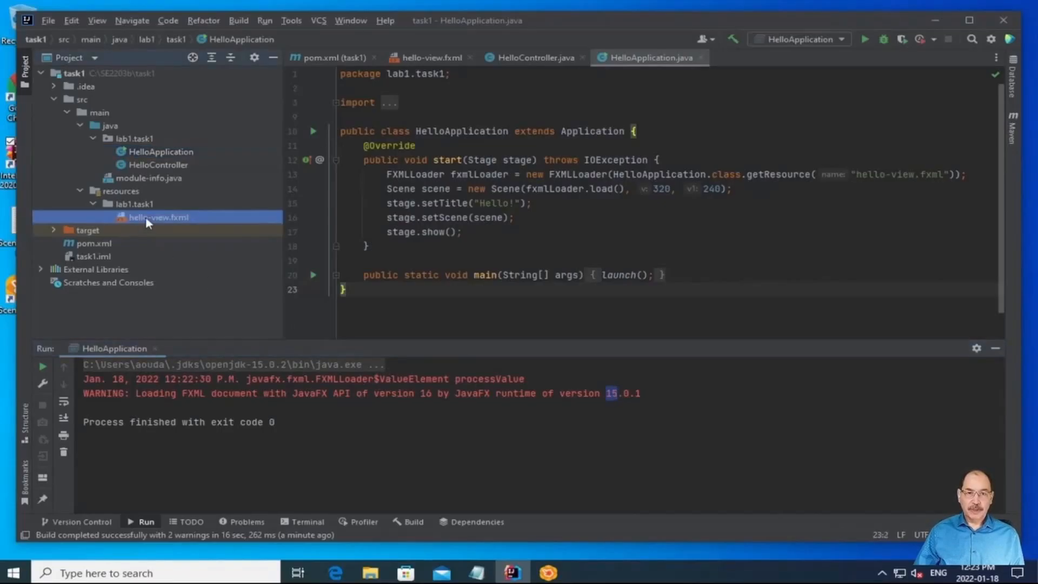
pyautogui.doubleClick(147, 219)
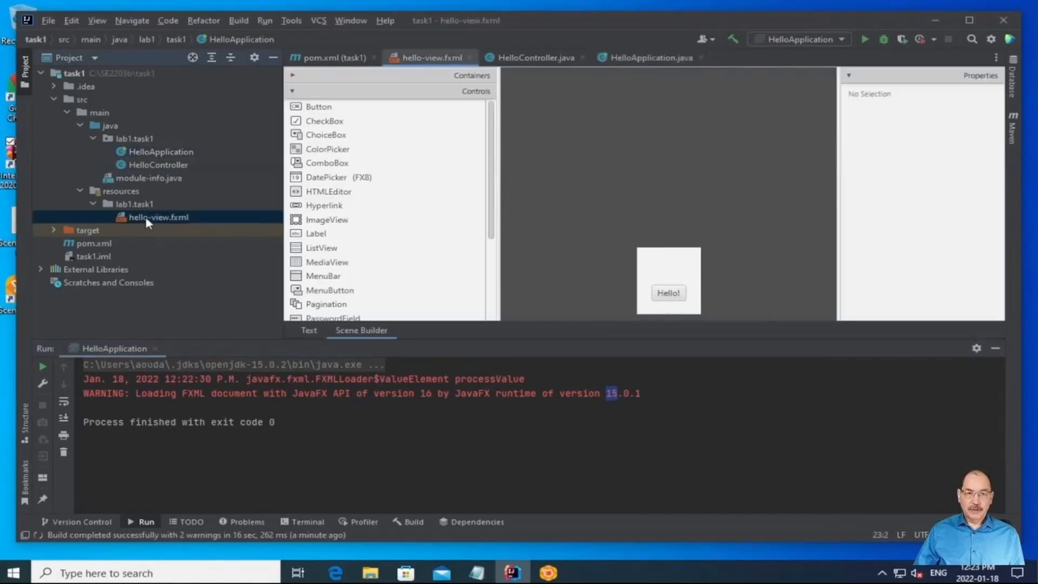
pyautogui.click(308, 331)
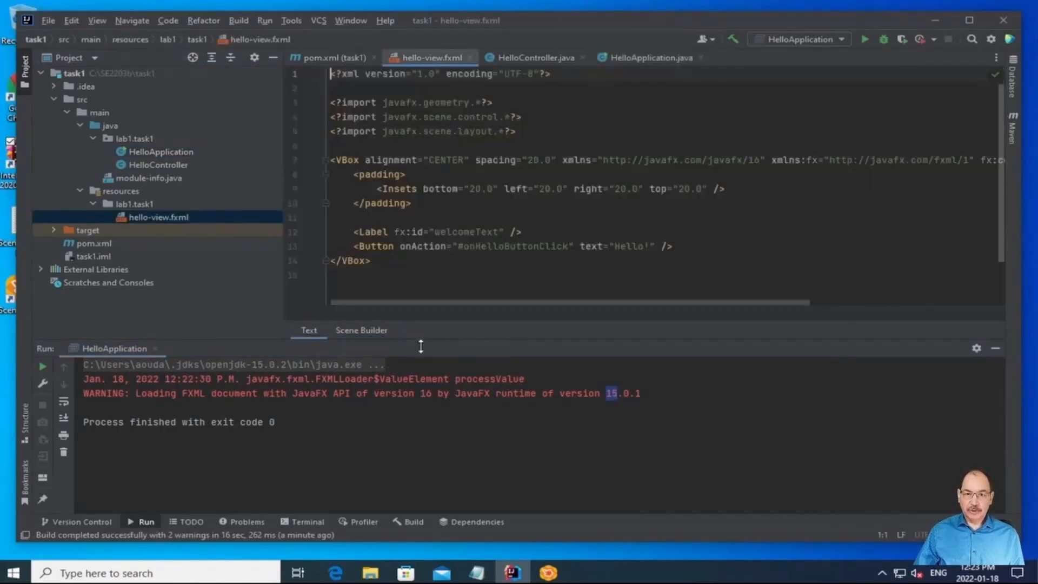
pyautogui.moveTo(422, 339); pyautogui.dragTo(421, 393)
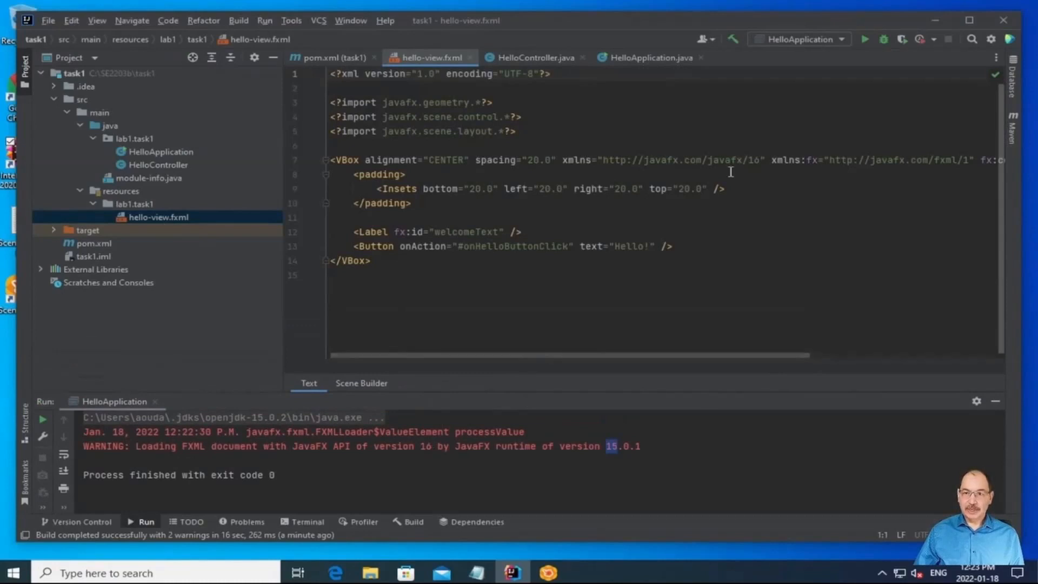
# Change the JavaFX version in the VBox xmlns address of hello-view.fxml to 15
pyautogui.click(720, 157)
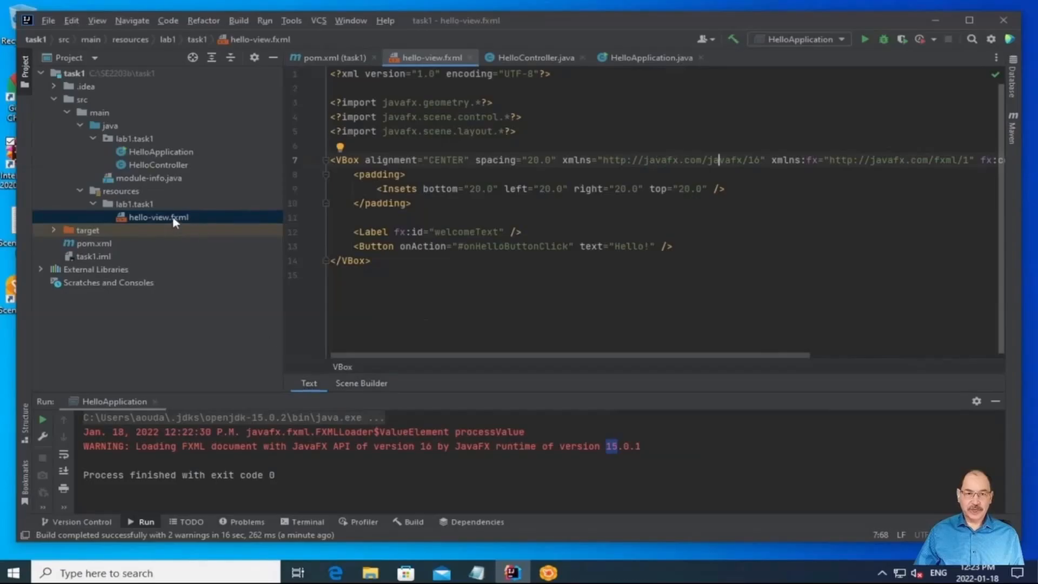
pyautogui.click(753, 161)
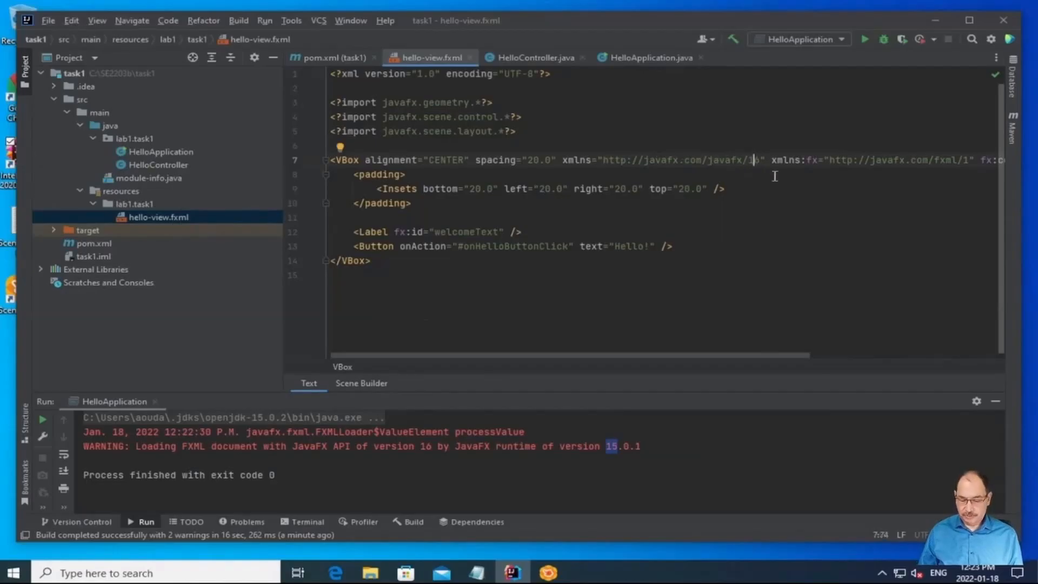
pyautogui.press('Delete')
pyautogui.write('5')
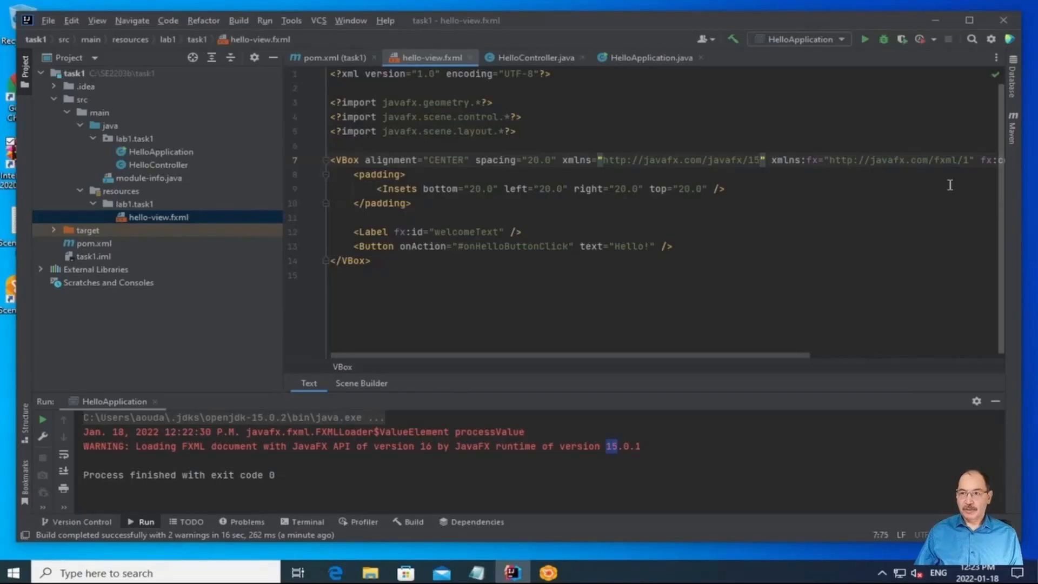
pyautogui.moveTo(738, 355); pyautogui.dragTo(469, 346)
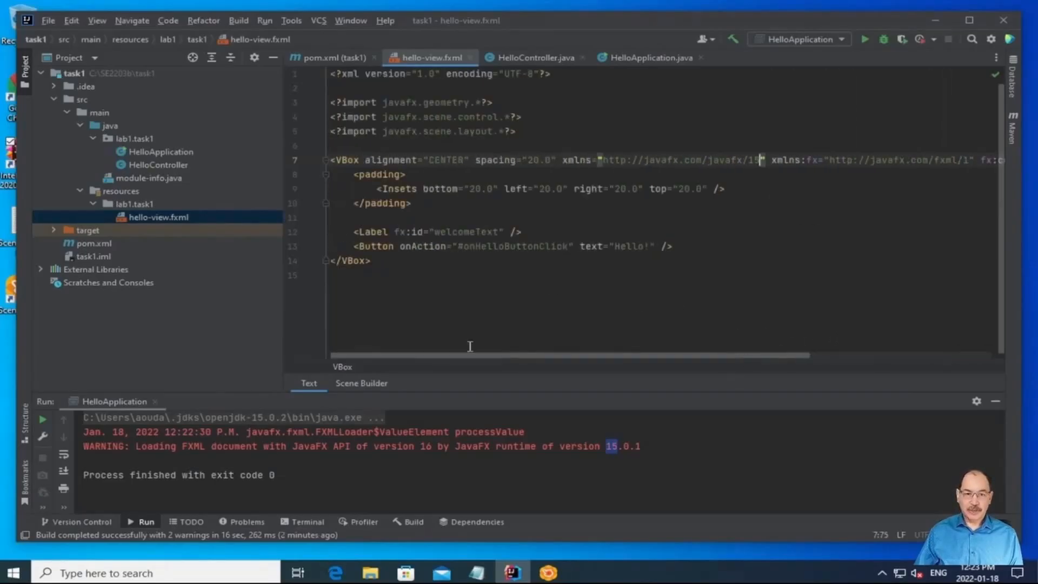
# Rerun HelloApplication and enlarge the run output area to check for the version warning
pyautogui.click(43, 421)
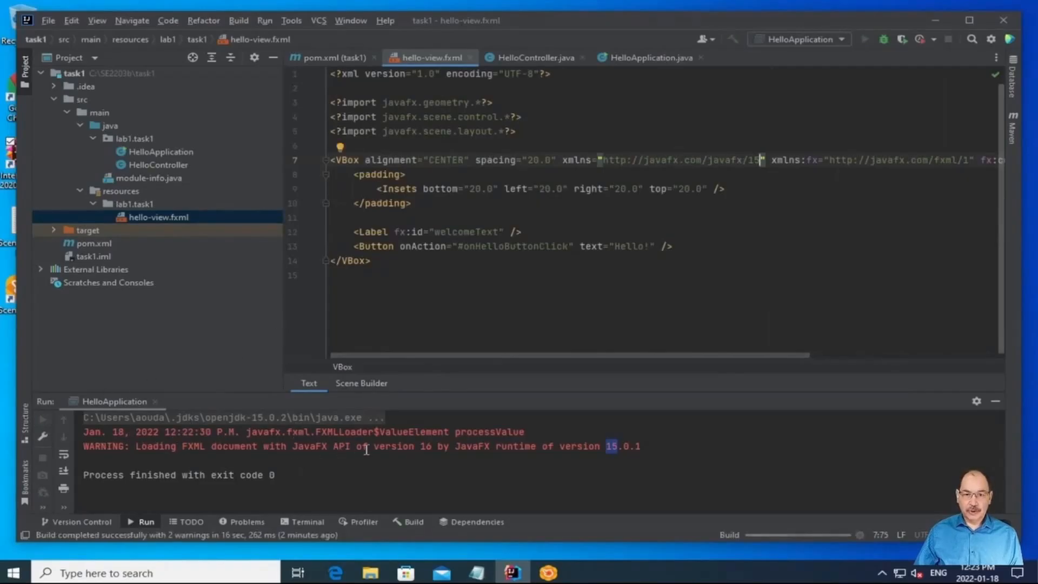
pyautogui.moveTo(416, 392); pyautogui.dragTo(413, 341)
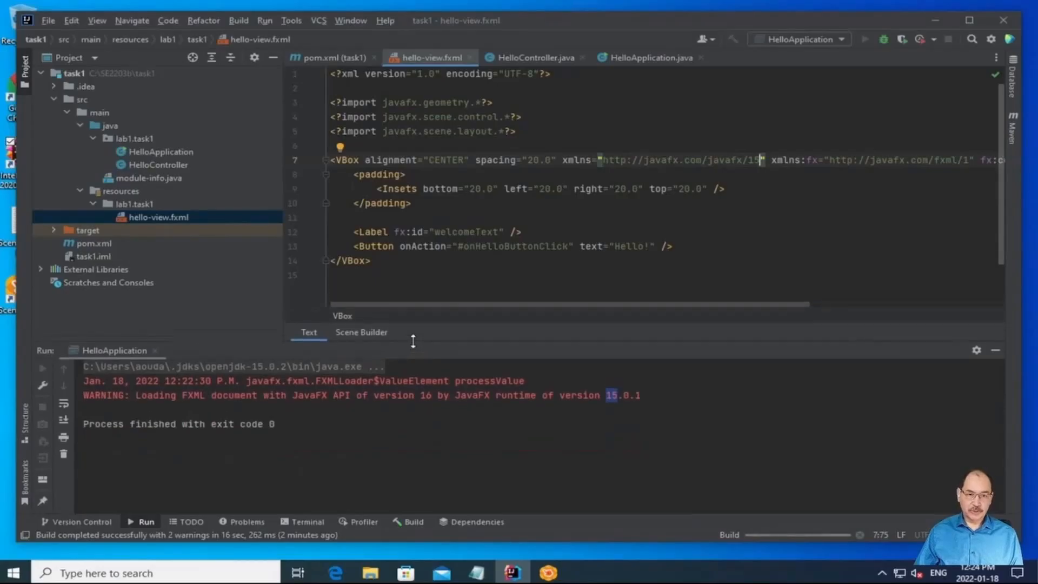